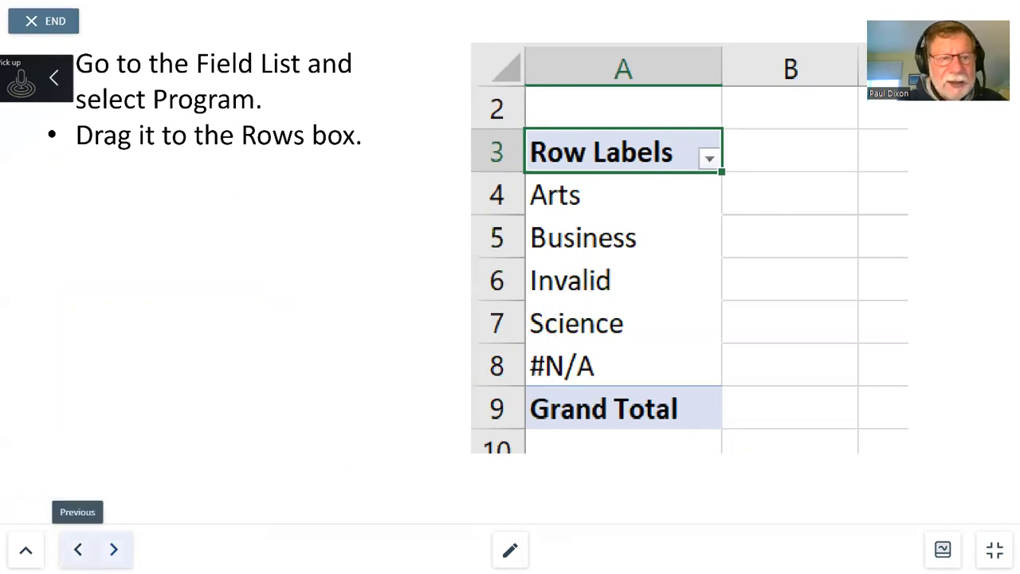
{"action": "left_click", "coordinate": [114, 549]}
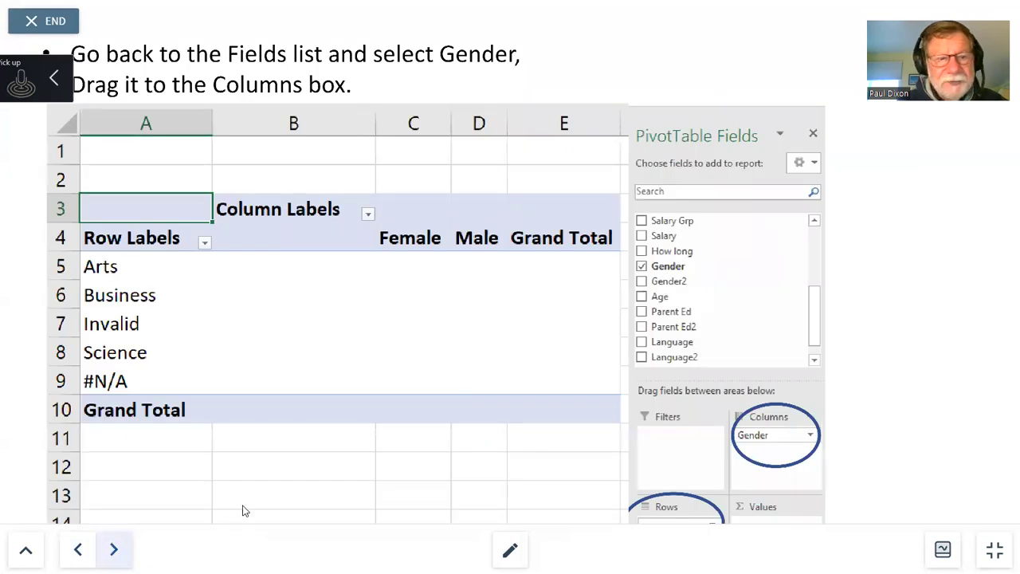
{"action": "left_click", "coordinate": [114, 549]}
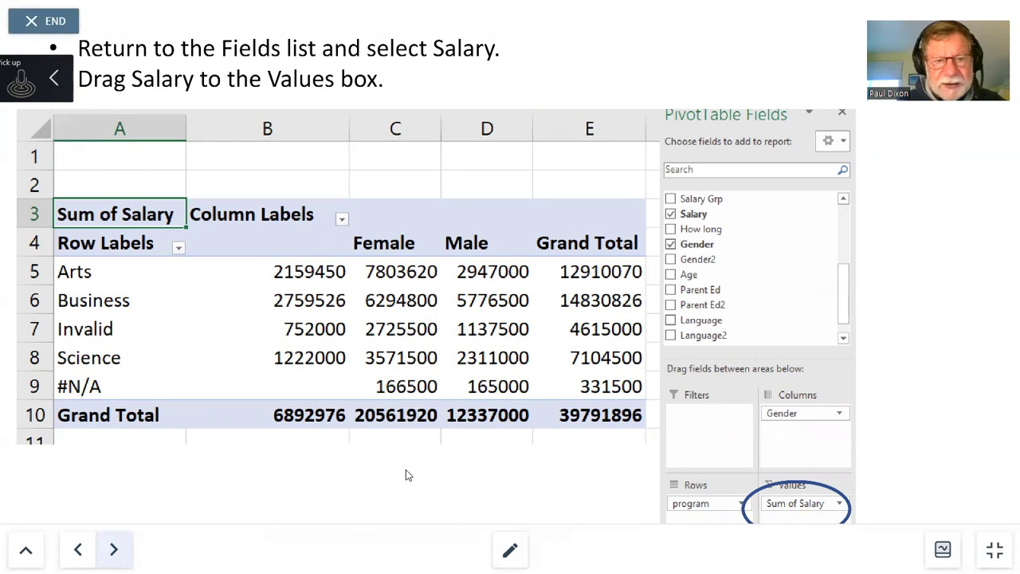
Exit the slide show, switch to the Excel survey workbook and insert a PivotTable based on Table1 on a new worksheet
{"action": "key", "text": "Escape"}
{"action": "left_click", "coordinate": [329, 561]}
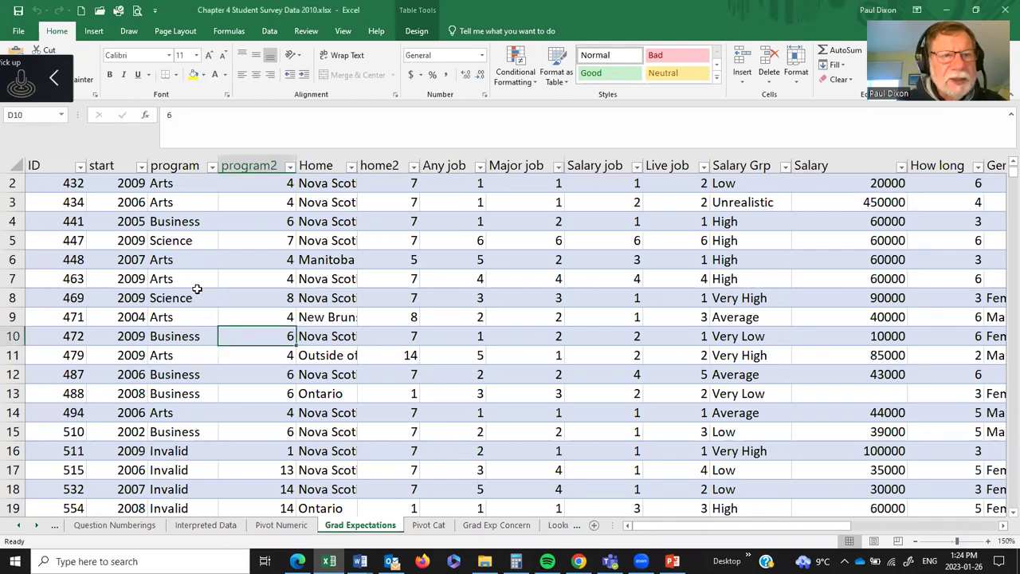
{"action": "left_click", "coordinate": [94, 32]}
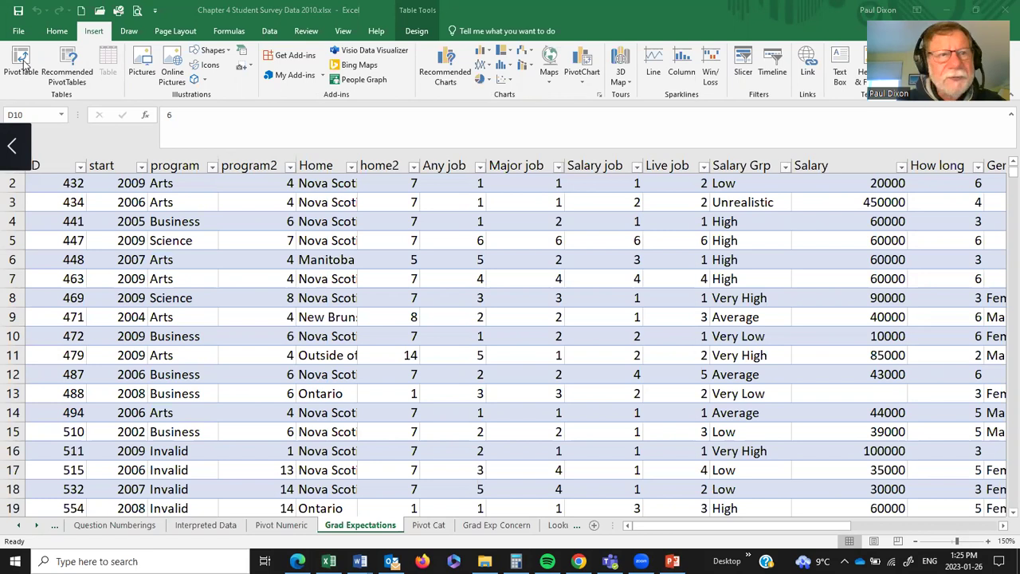
{"action": "left_click", "coordinate": [23, 64]}
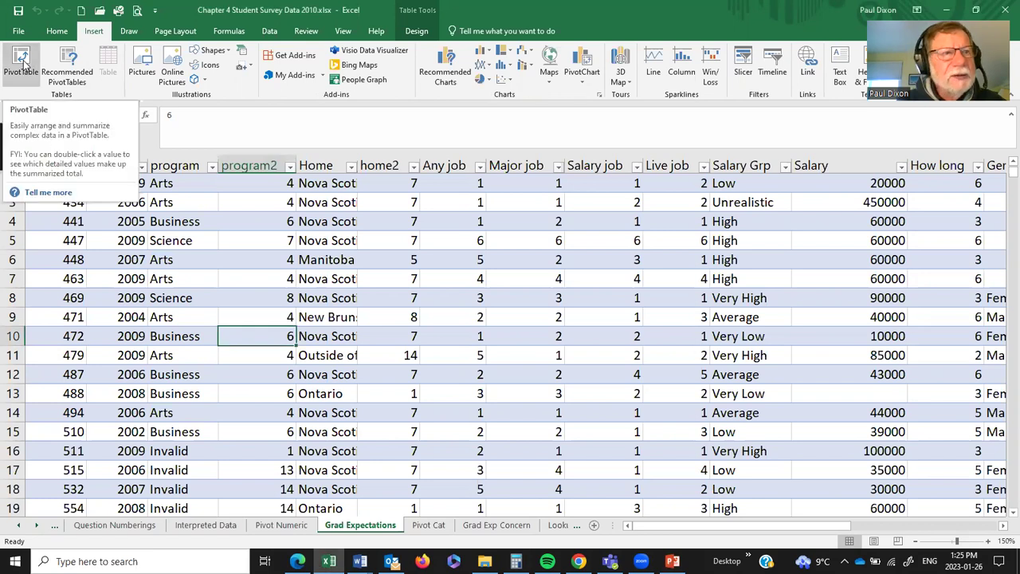
{"action": "left_click", "coordinate": [22, 63]}
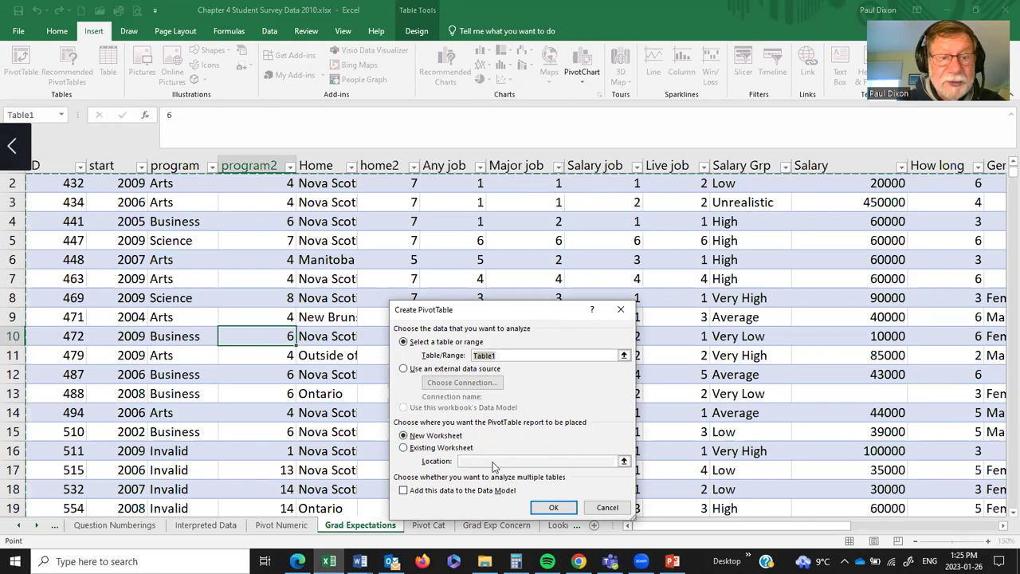
{"action": "left_click", "coordinate": [555, 507]}
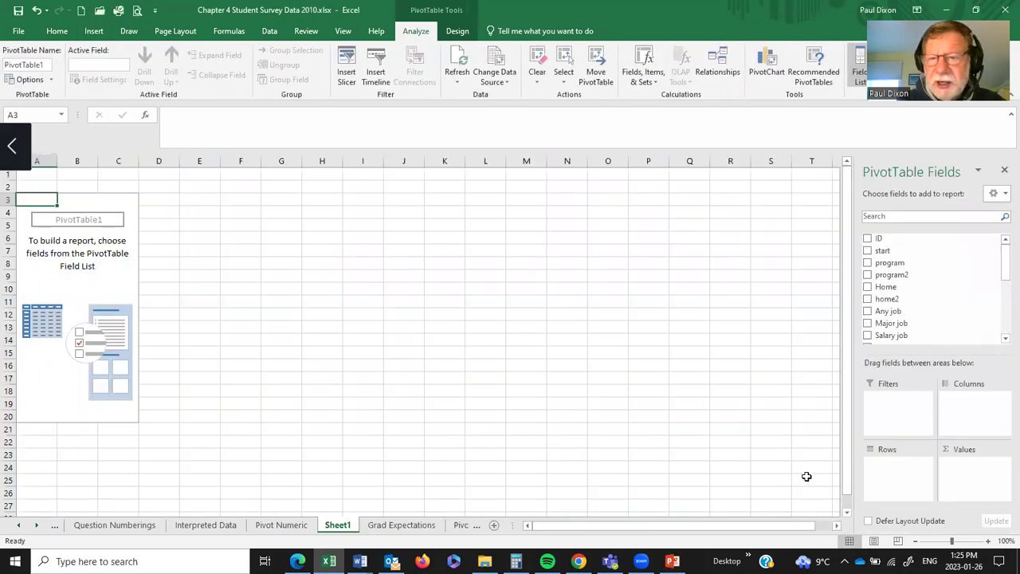
Lay out the PivotTable with program as rows, Gender as columns and Salary as values
{"action": "left_click", "coordinate": [986, 541]}
{"action": "left_click", "coordinate": [987, 541]}
{"action": "left_click", "coordinate": [986, 541]}
{"action": "left_click", "coordinate": [986, 541]}
{"action": "left_click", "coordinate": [987, 541]}
{"action": "left_click", "coordinate": [987, 541]}
{"action": "left_click", "coordinate": [987, 541]}
{"action": "left_click", "coordinate": [987, 541]}
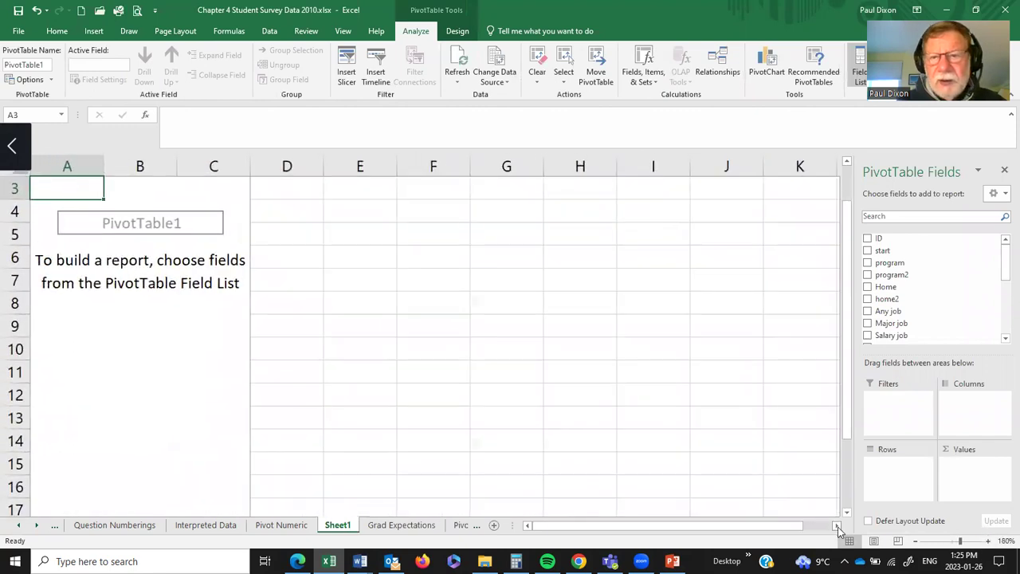
{"action": "left_click_drag", "start_coordinate": [850, 396], "coordinate": [848, 384]}
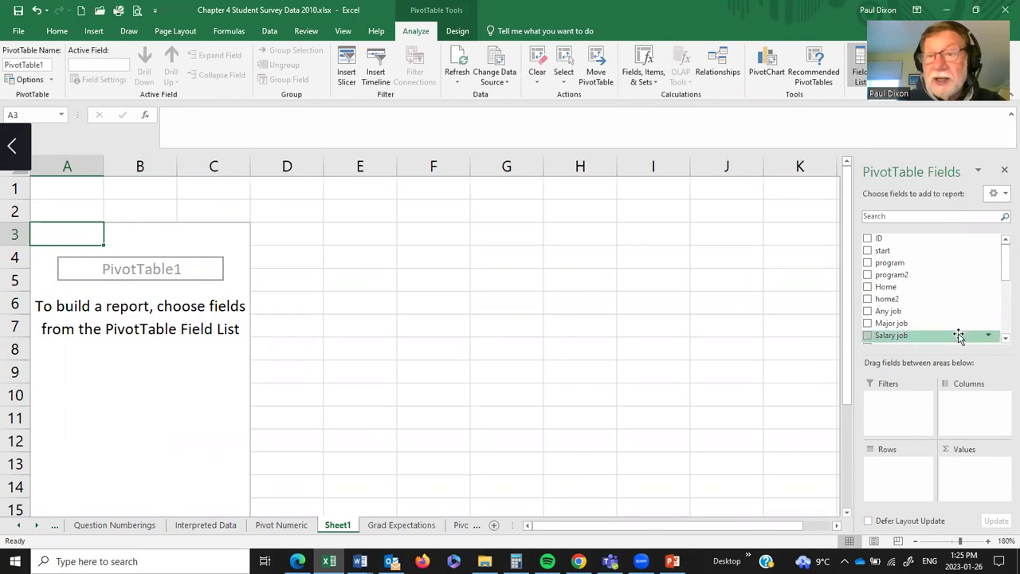
{"action": "left_click_drag", "start_coordinate": [972, 265], "coordinate": [893, 471]}
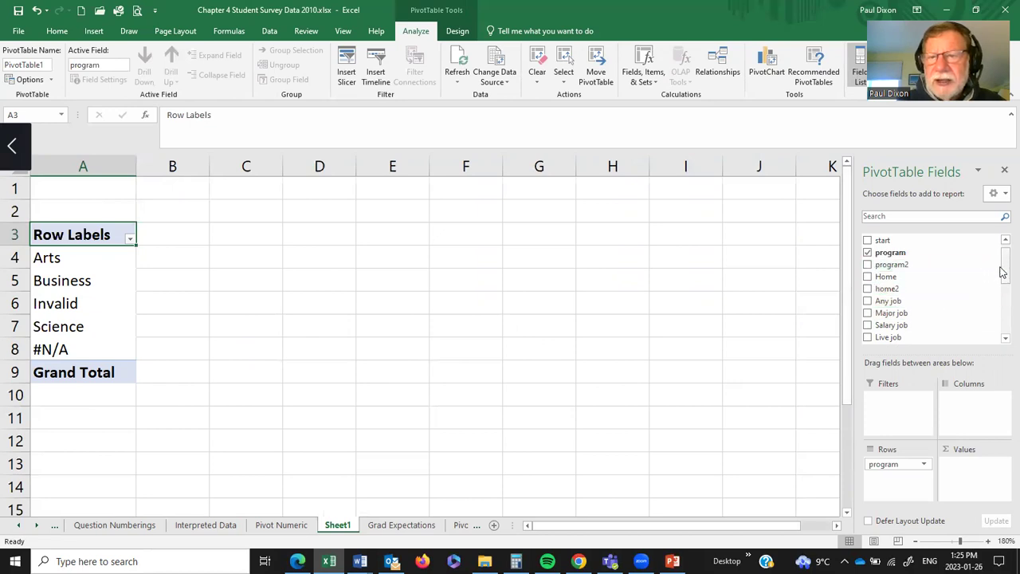
{"action": "left_click_drag", "start_coordinate": [1002, 261], "coordinate": [976, 407]}
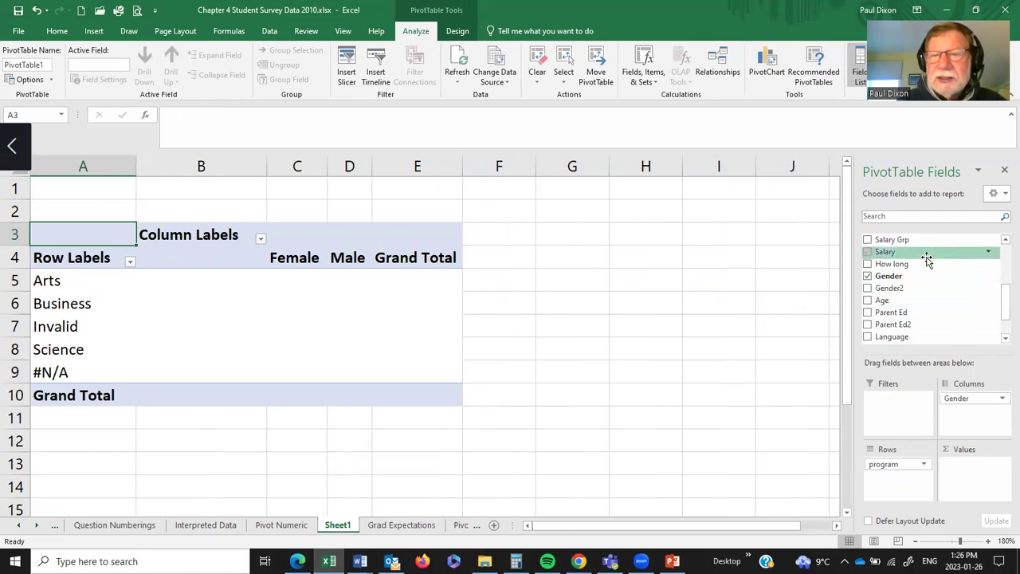
{"action": "left_click_drag", "start_coordinate": [924, 251], "coordinate": [964, 472]}
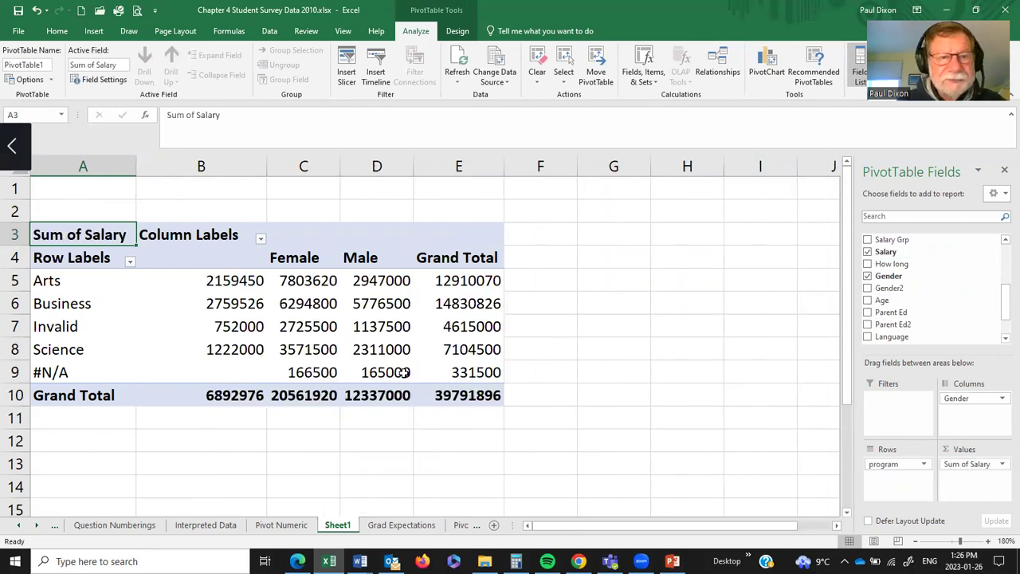
Change the Salary value field's calculation to Average
{"action": "mouse_move", "coordinate": [404, 373]}
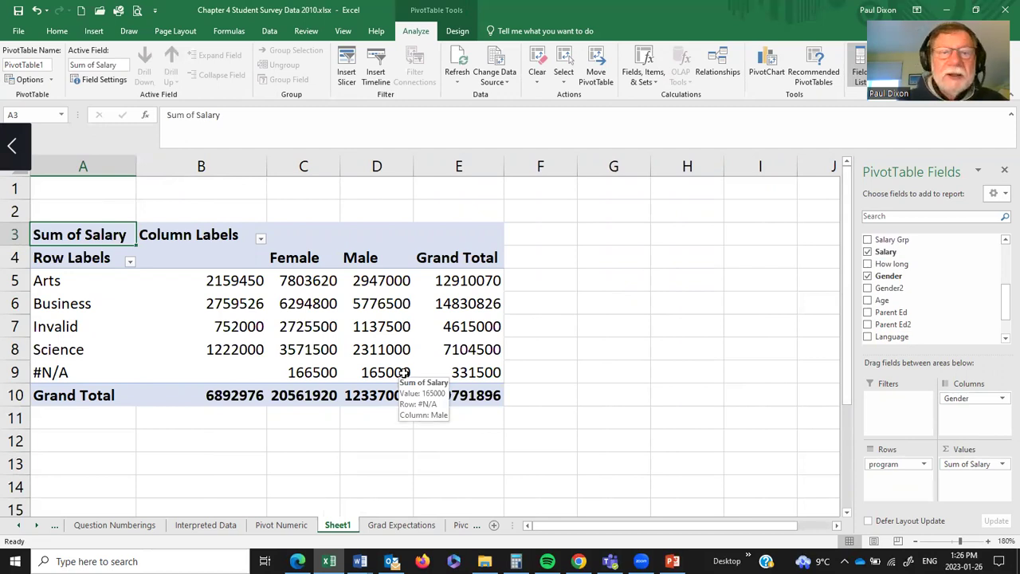
{"action": "mouse_move", "coordinate": [477, 344]}
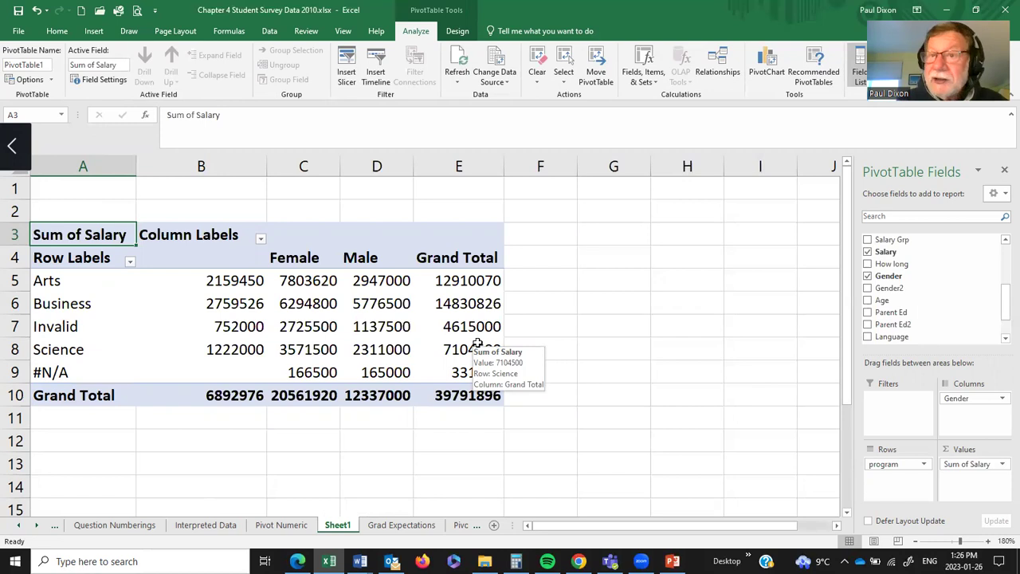
{"action": "left_click", "coordinate": [972, 465]}
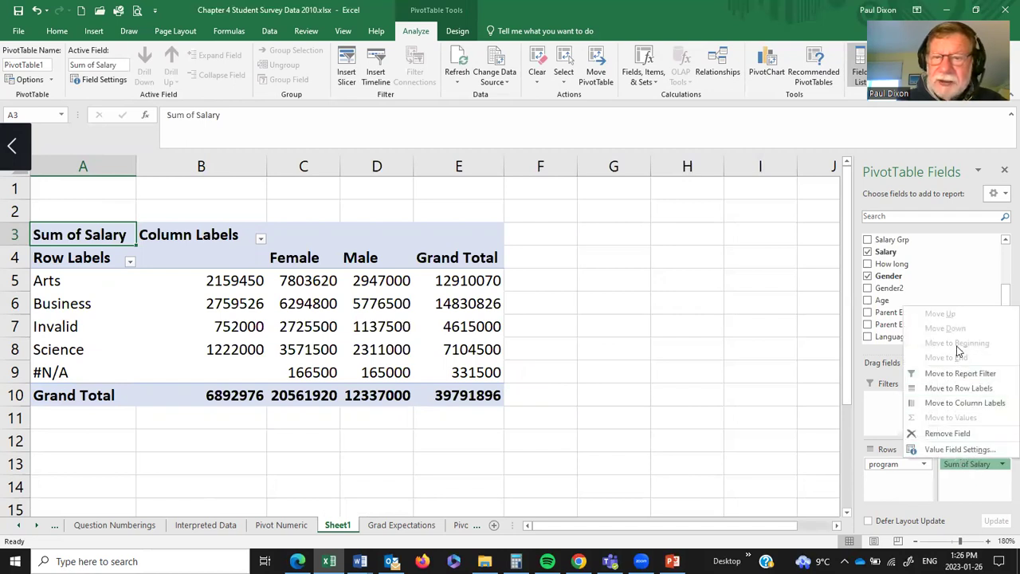
{"action": "left_click", "coordinate": [947, 451]}
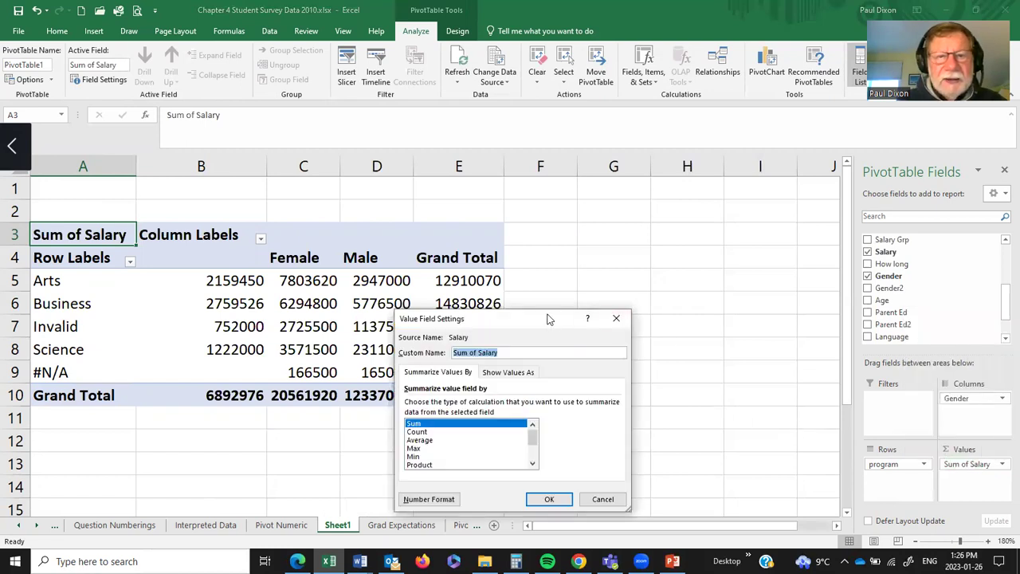
{"action": "left_click_drag", "start_coordinate": [549, 318], "coordinate": [588, 178]}
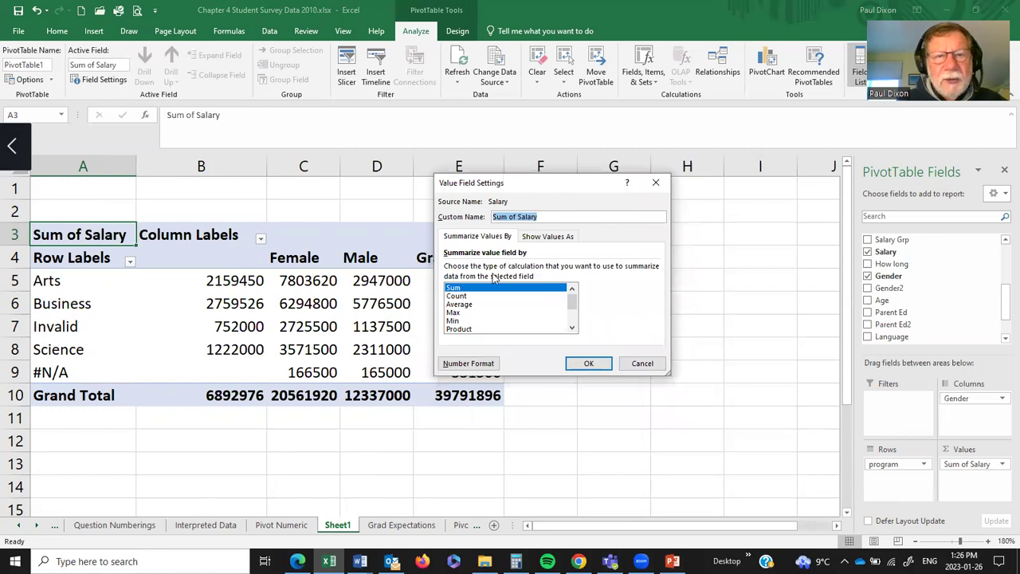
{"action": "left_click", "coordinate": [465, 306]}
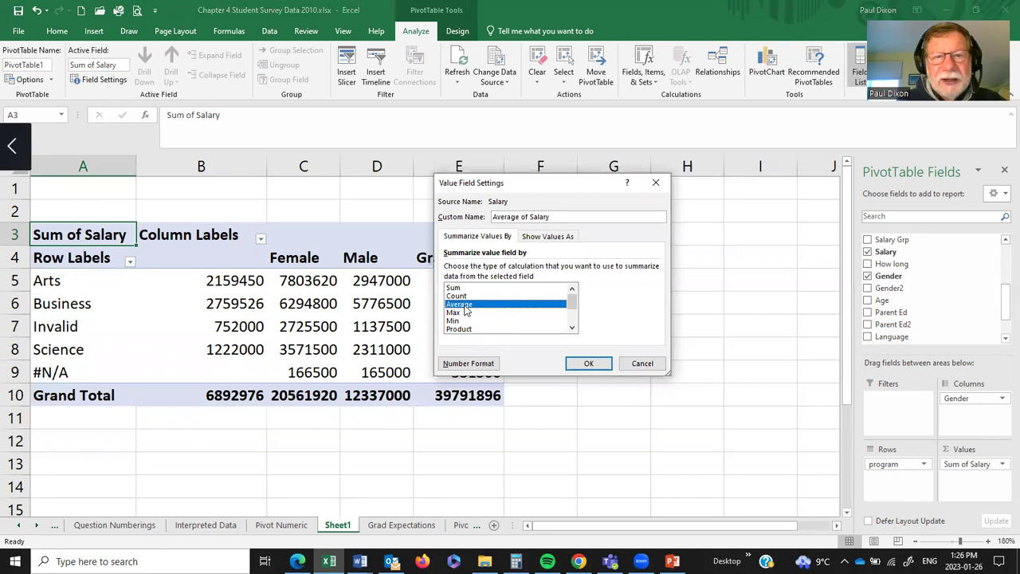
{"action": "left_click", "coordinate": [588, 363]}
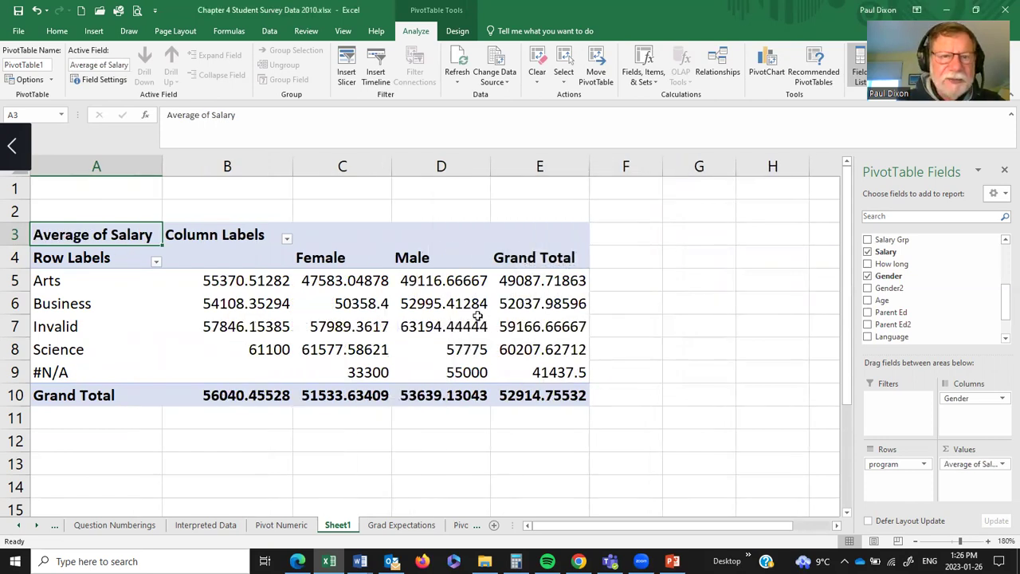
Format the average salary values as Number with a 1000 separator and 0 decimal places
{"action": "left_click", "coordinate": [962, 468]}
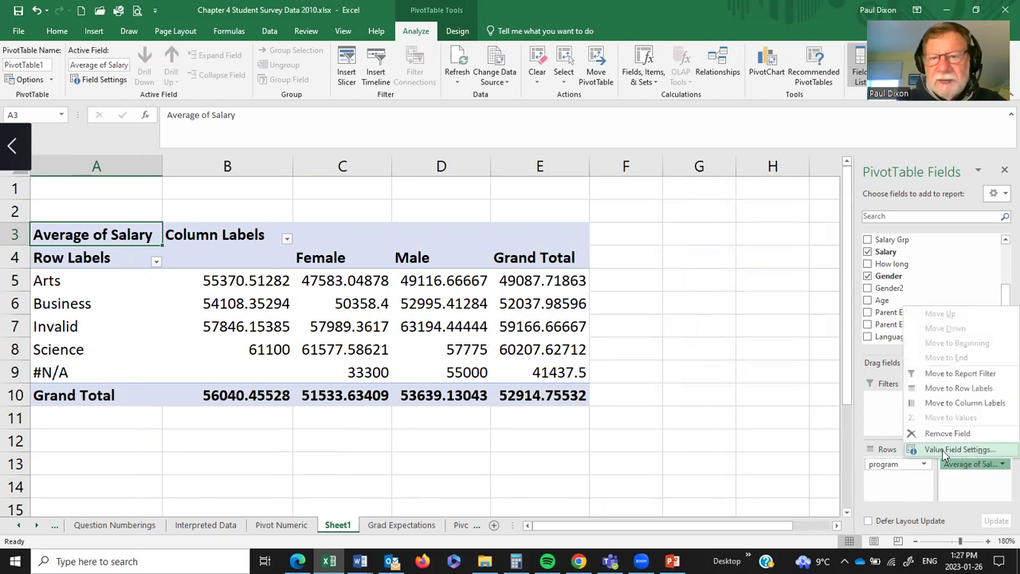
{"action": "left_click", "coordinate": [942, 451]}
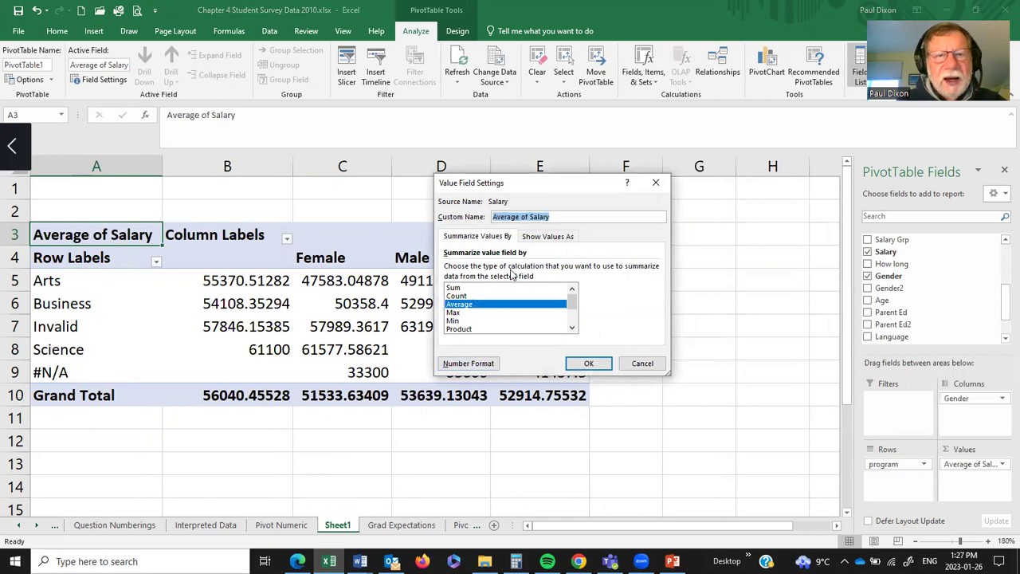
{"action": "left_click", "coordinate": [469, 363]}
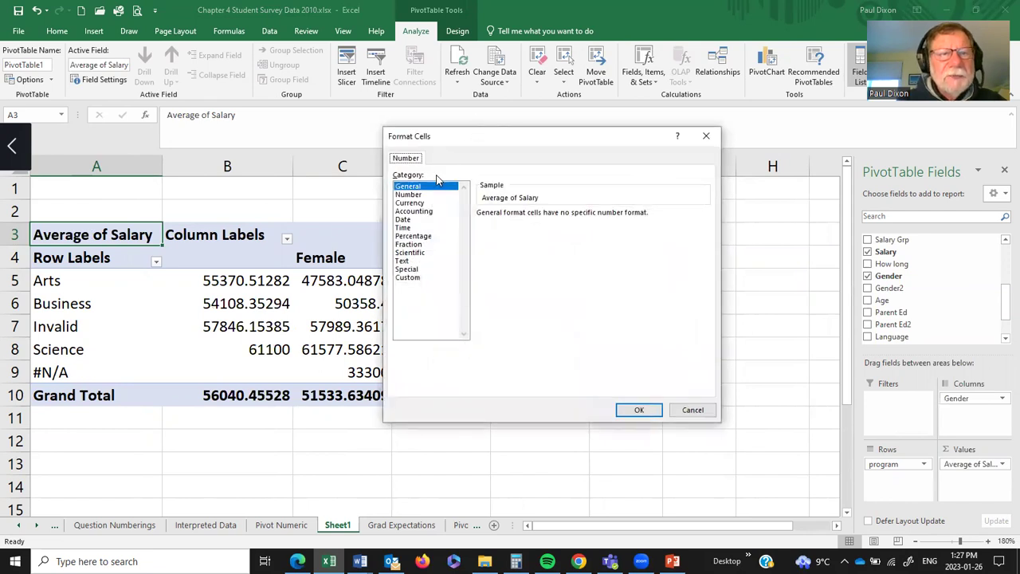
{"action": "left_click", "coordinate": [410, 195]}
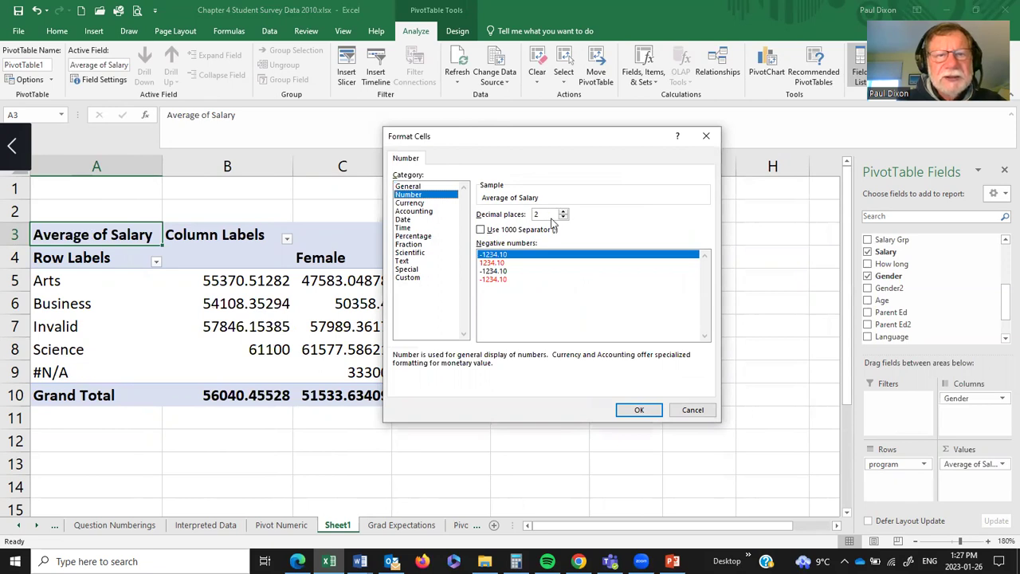
{"action": "left_click", "coordinate": [413, 204]}
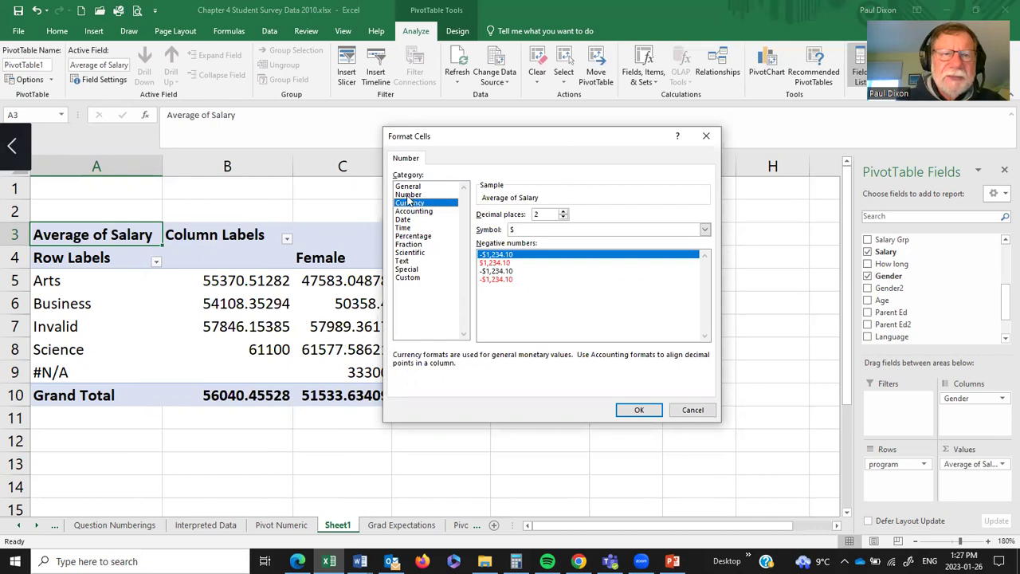
{"action": "left_click", "coordinate": [408, 196]}
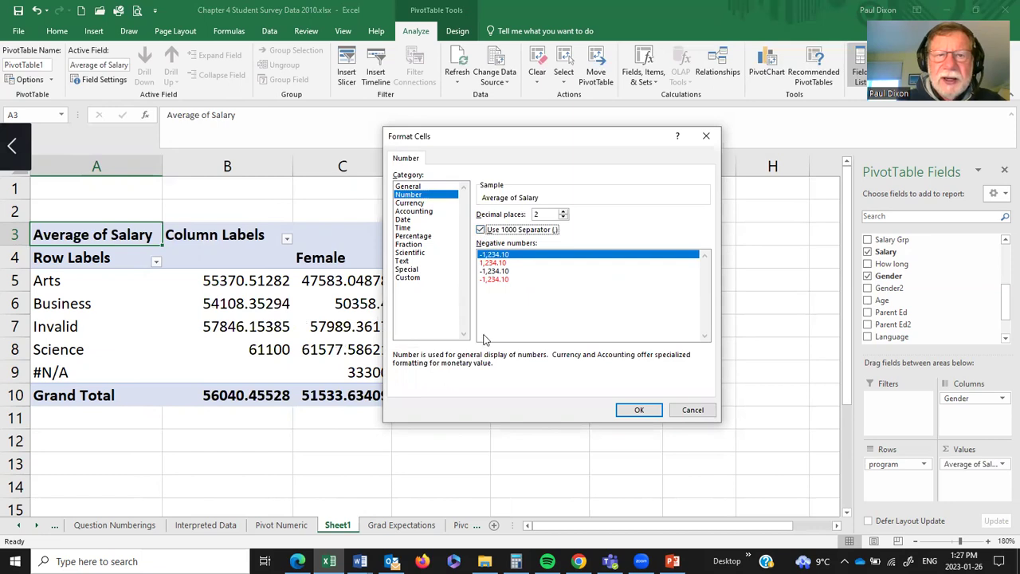
{"action": "left_click", "coordinate": [562, 218]}
{"action": "left_click", "coordinate": [562, 218]}
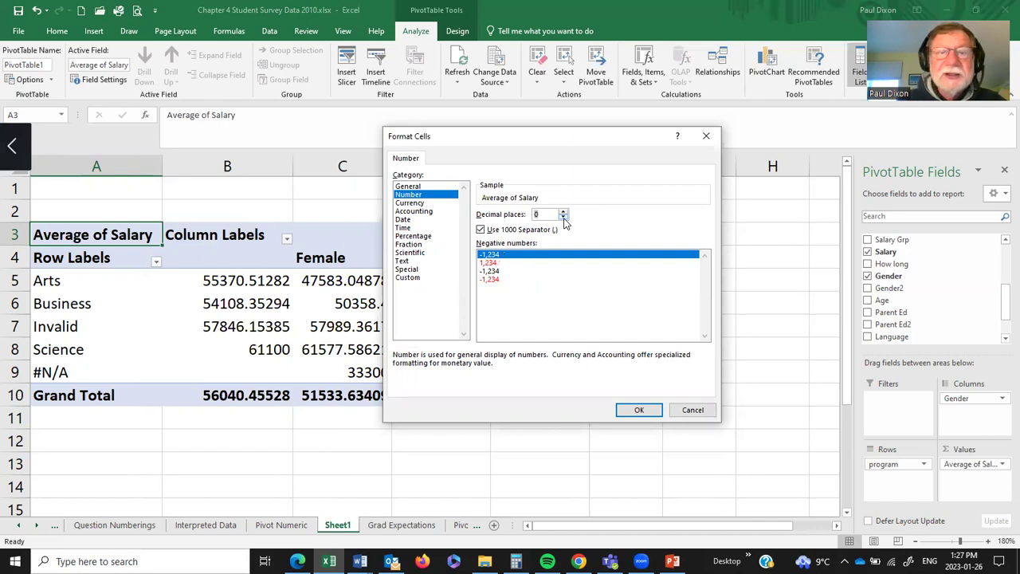
{"action": "left_click", "coordinate": [640, 411]}
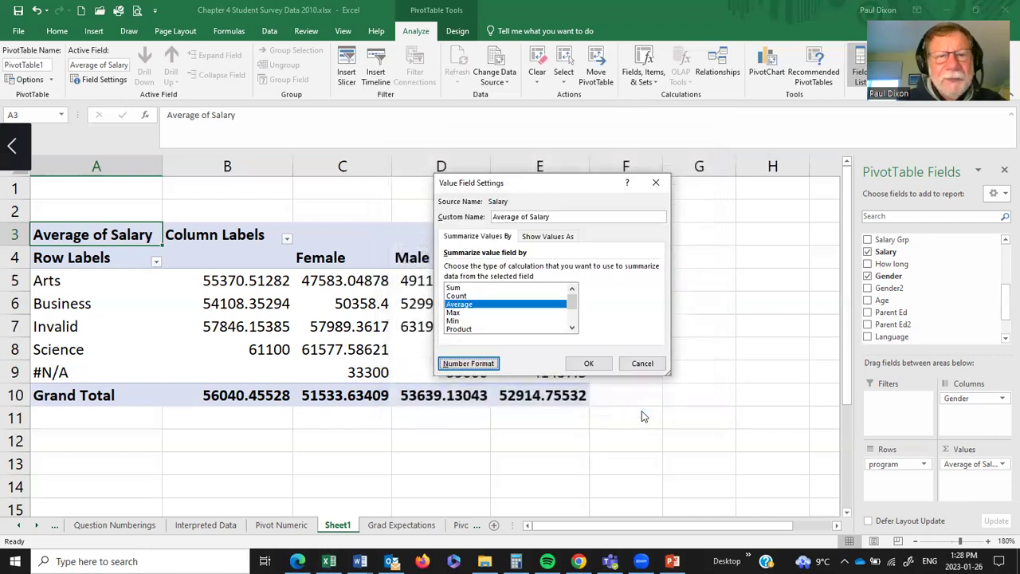
{"action": "left_click", "coordinate": [587, 363]}
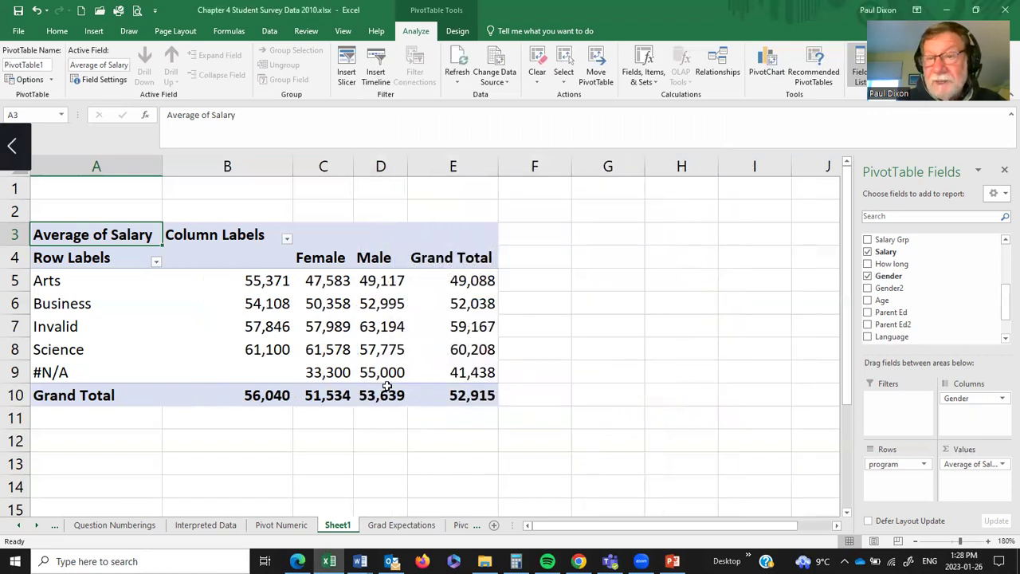
Examine the Summarize Values By options for the Business salary value in cell B6 and leave the calculation as it is
{"action": "left_click", "coordinate": [268, 307]}
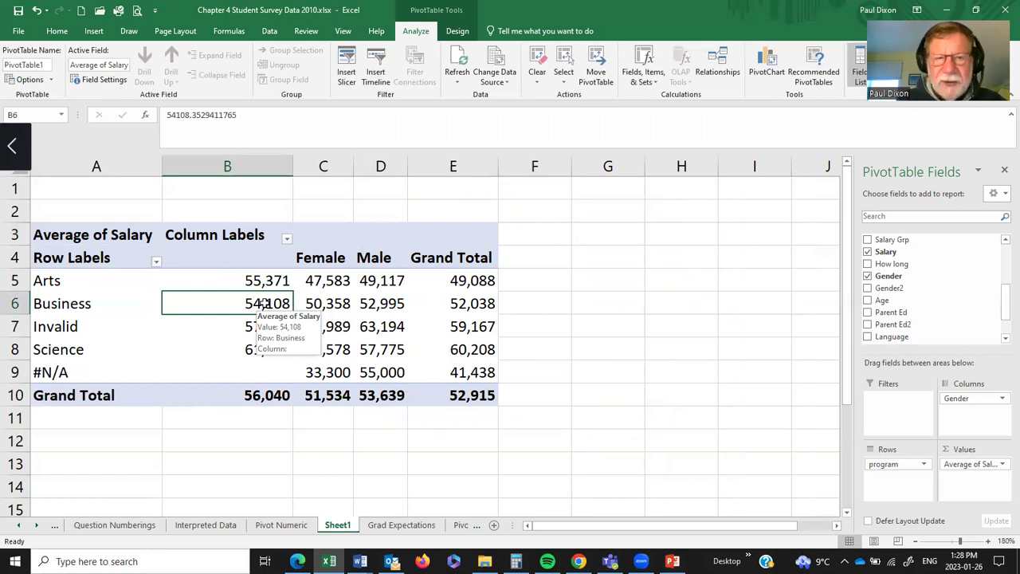
{"action": "right_click", "coordinate": [264, 307]}
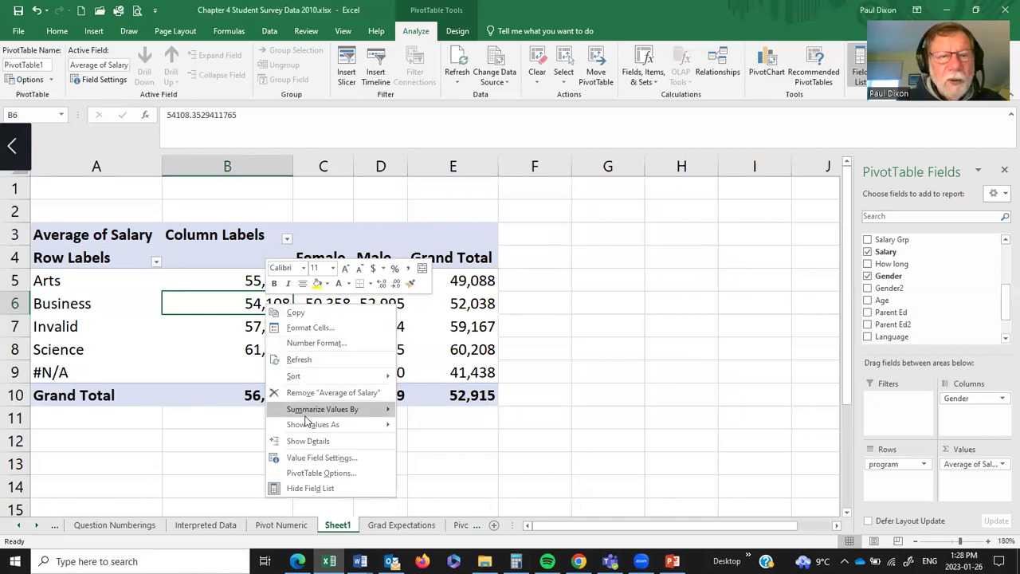
{"action": "mouse_move", "coordinate": [306, 413]}
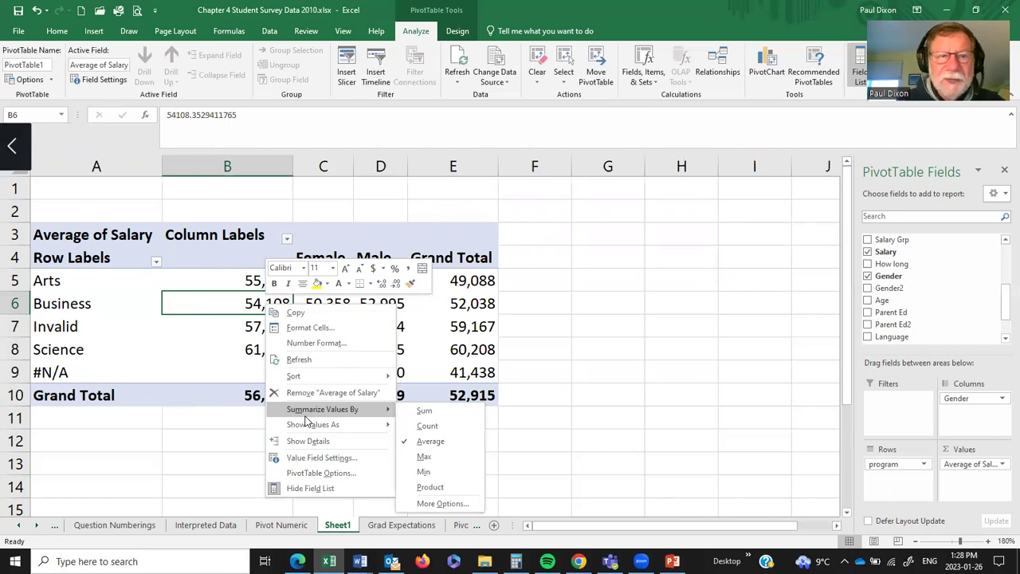
{"action": "key", "text": "Escape"}
{"action": "key", "text": "Escape"}
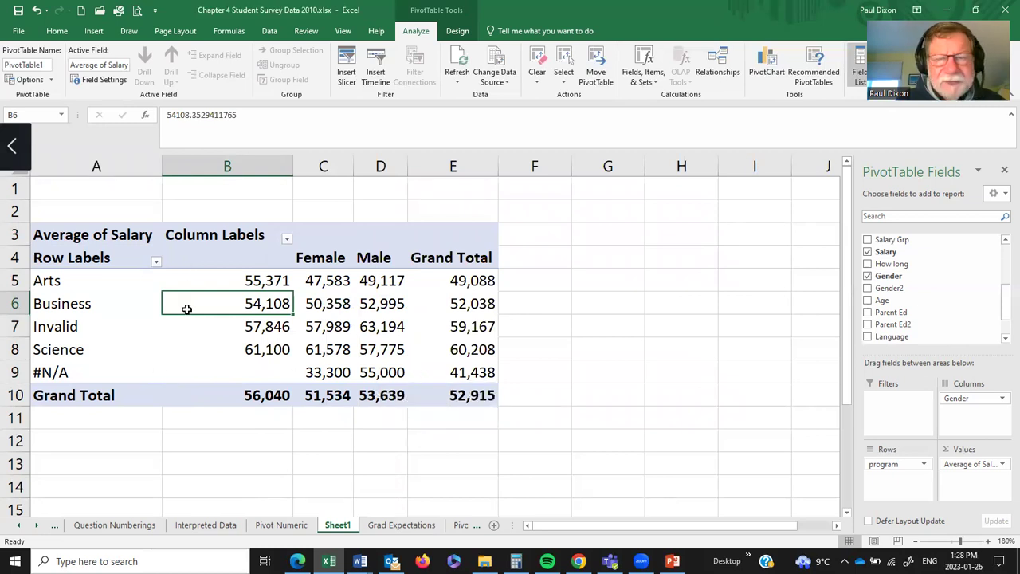
Check the filter choices for the program row labels and accept them with all items selected
{"action": "mouse_move", "coordinate": [186, 308]}
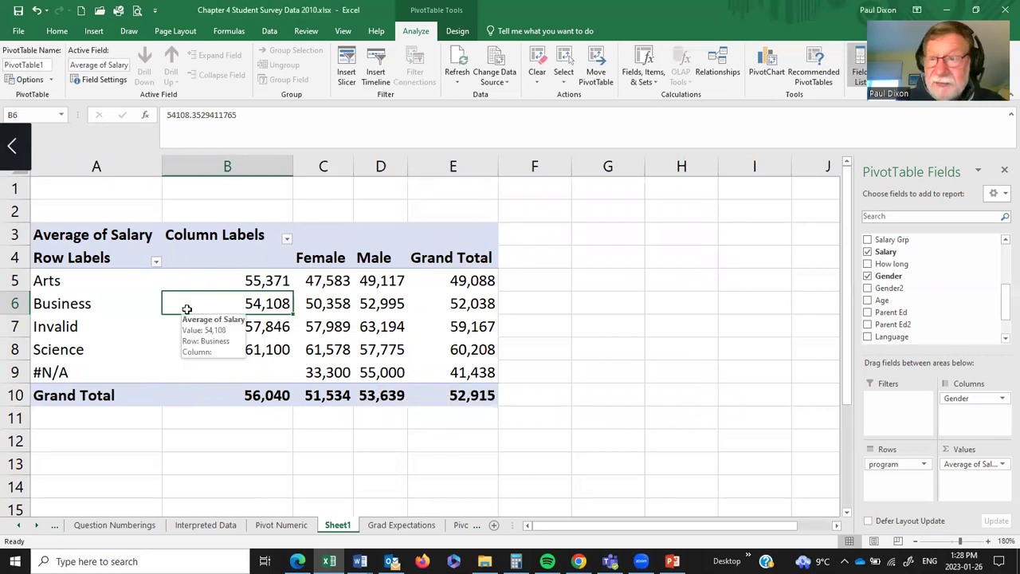
{"action": "left_click", "coordinate": [156, 262]}
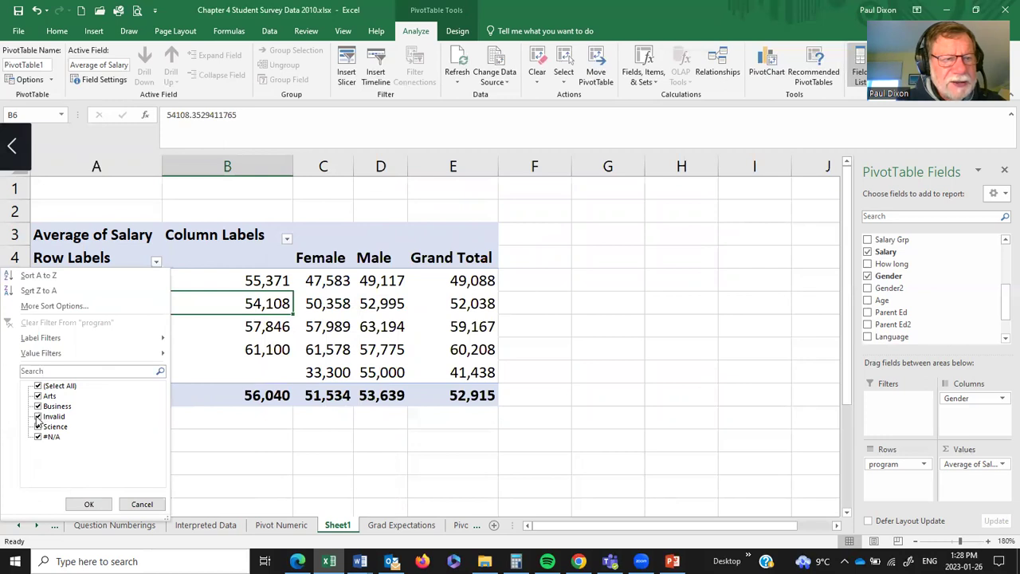
{"action": "left_click", "coordinate": [89, 504]}
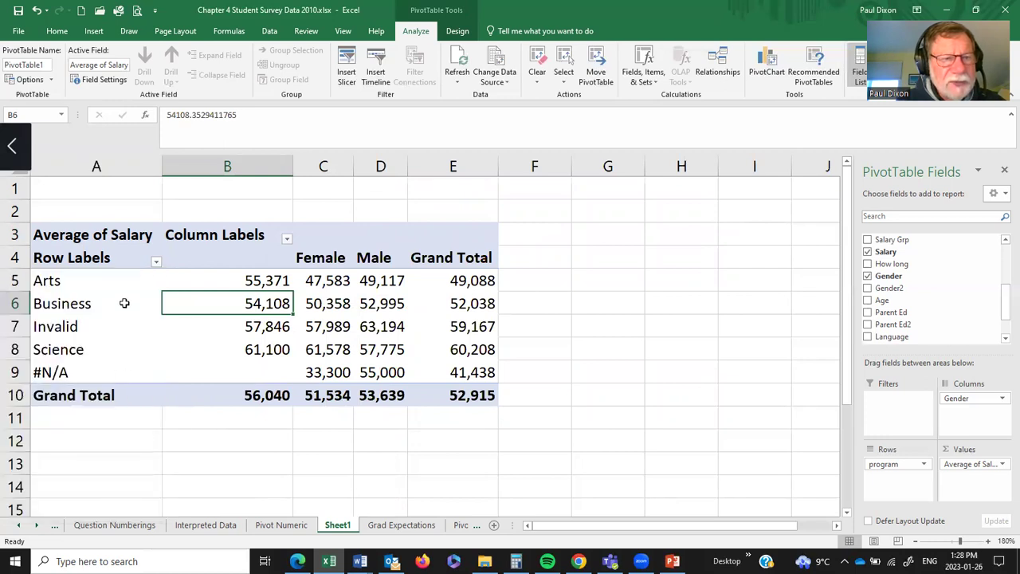
Filter the program row labels to exclude the Invalid and #N/A items
{"action": "left_click", "coordinate": [157, 263]}
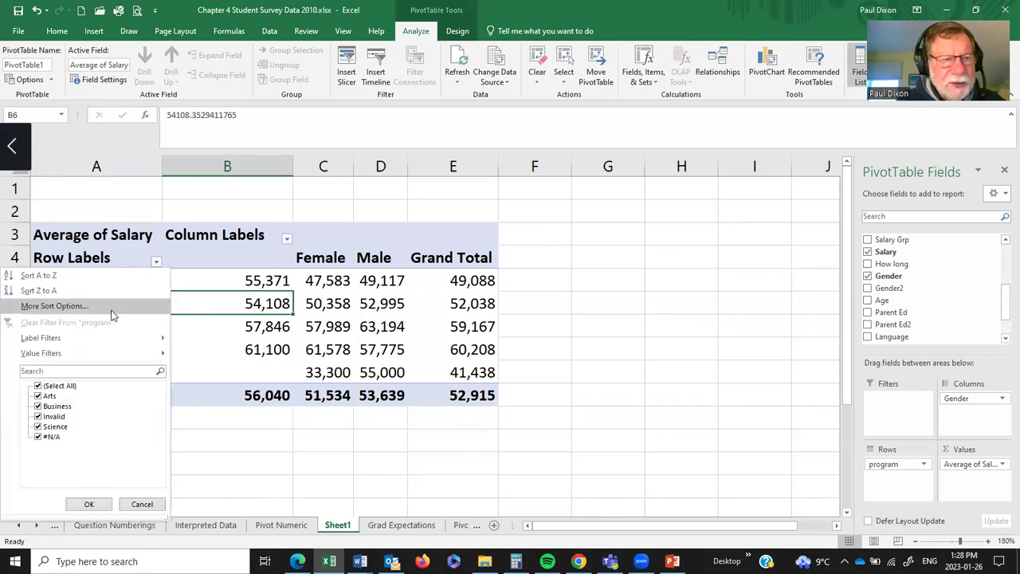
{"action": "left_click", "coordinate": [38, 416]}
{"action": "left_click", "coordinate": [37, 437]}
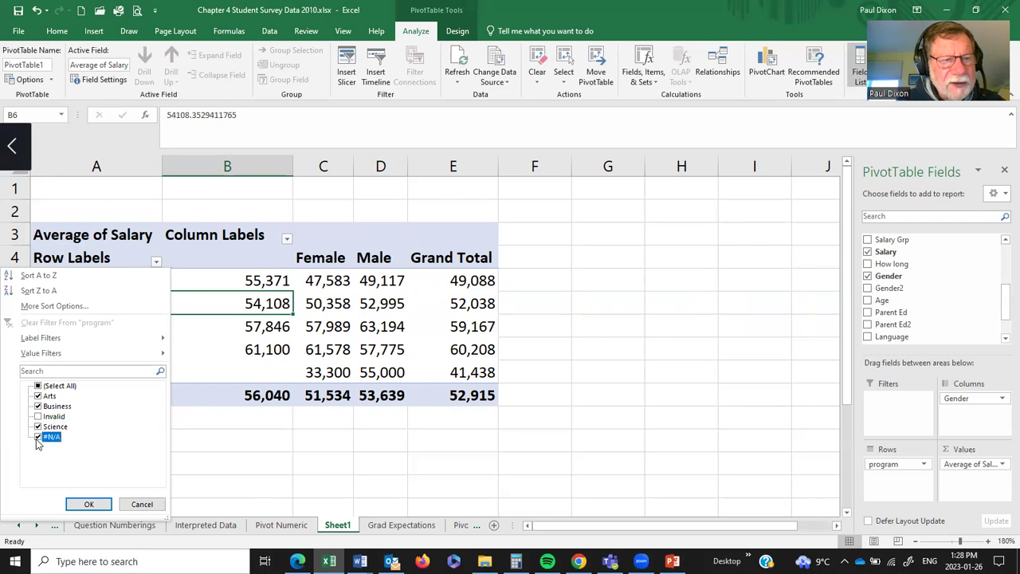
{"action": "left_click", "coordinate": [89, 504]}
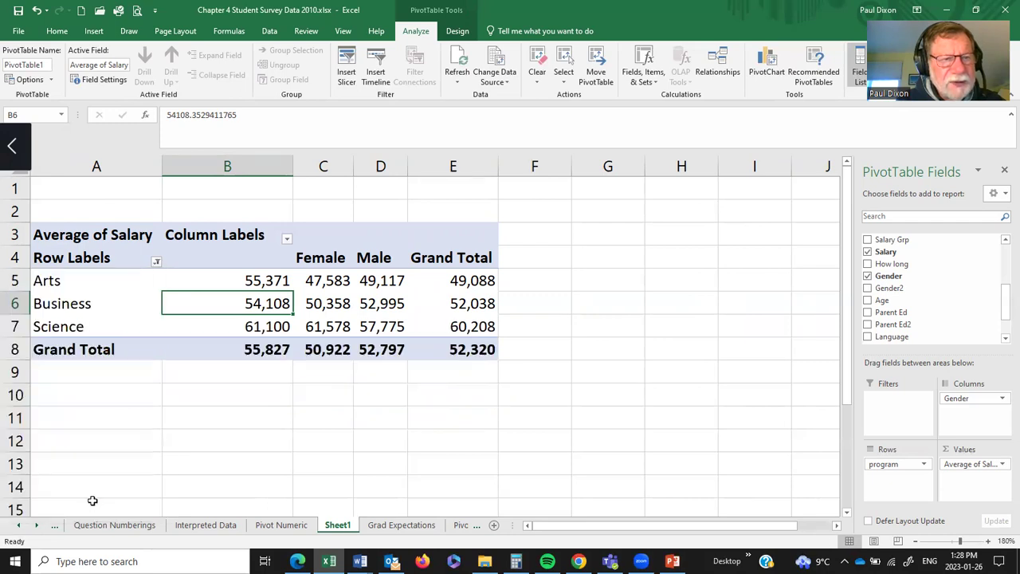
Filter the gender column labels to exclude the blank entry, keeping only Female and Male
{"action": "left_click", "coordinate": [288, 240]}
{"action": "left_click", "coordinate": [160, 372]}
{"action": "left_click", "coordinate": [210, 480]}
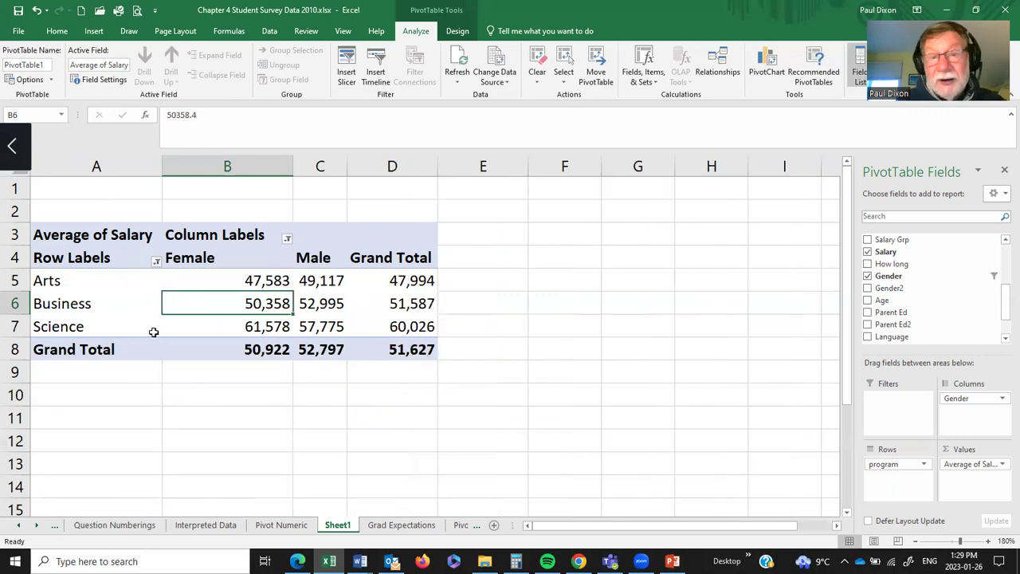
Rename the Column Labels heading in B3 as Gender and the Row Labels heading in A4 as Program
{"action": "left_click", "coordinate": [215, 235]}
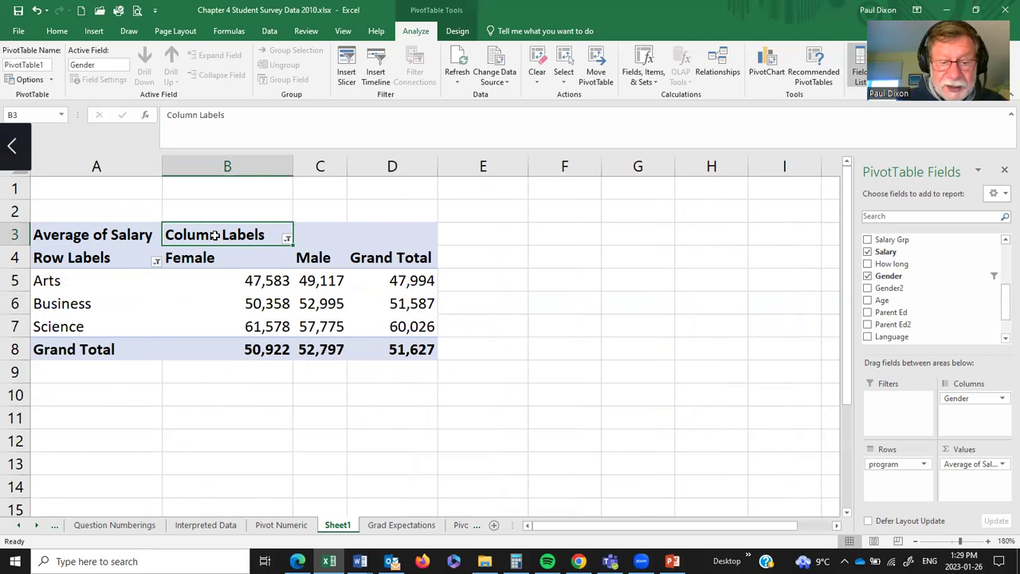
{"action": "type", "text": "Gender"}
{"action": "key", "text": "Return"}
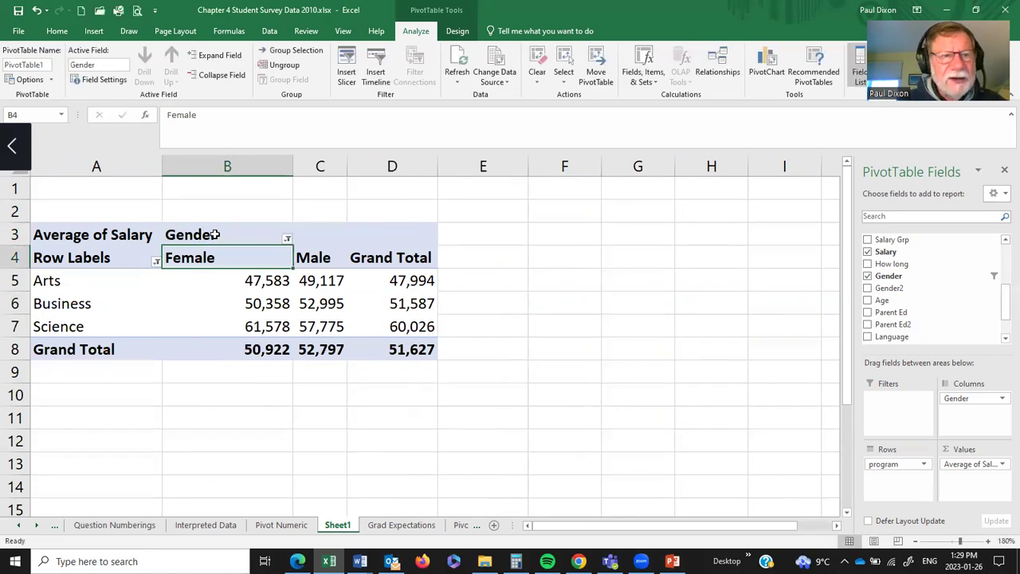
{"action": "left_click", "coordinate": [74, 262]}
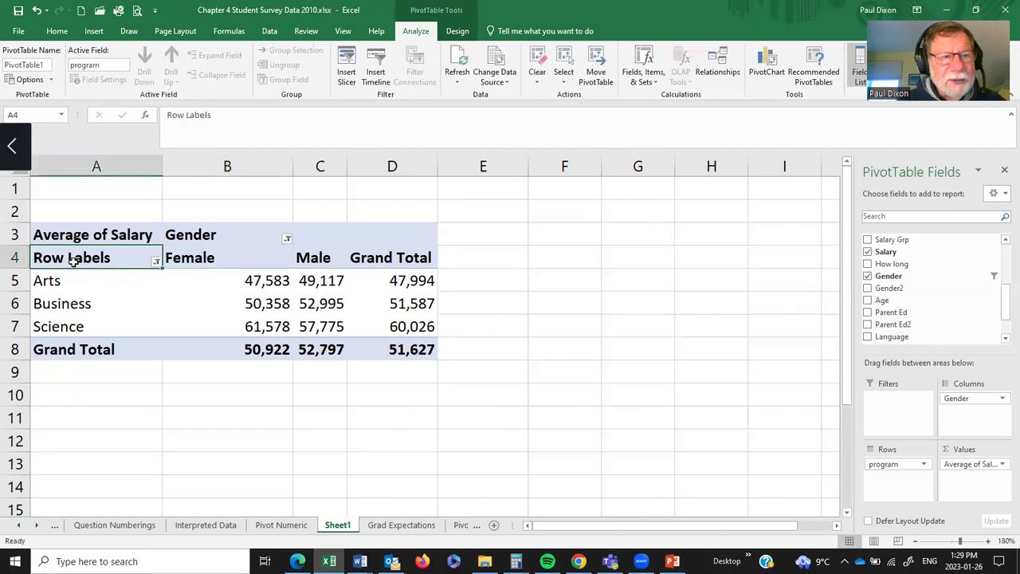
{"action": "type", "text": "Pro"}
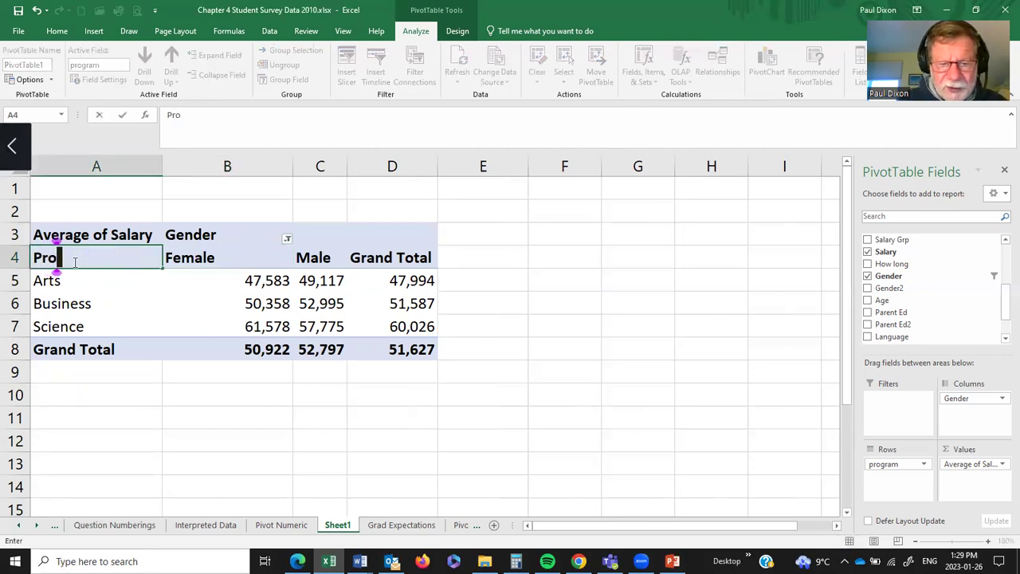
{"action": "type", "text": "gram"}
{"action": "key", "text": "Return"}
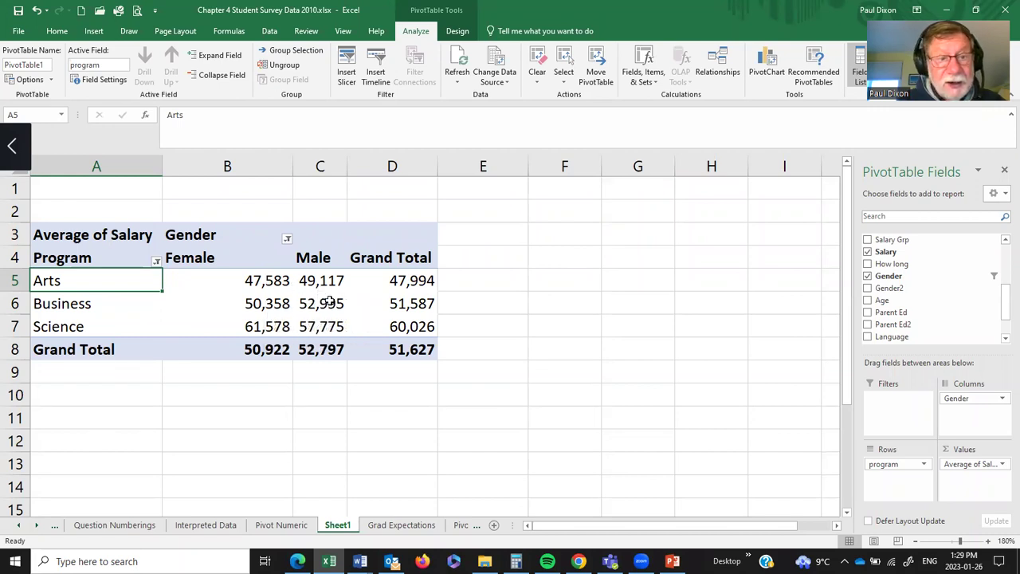
Add the Salary field to the PivotTable as a report filter
{"action": "mouse_move", "coordinate": [330, 328]}
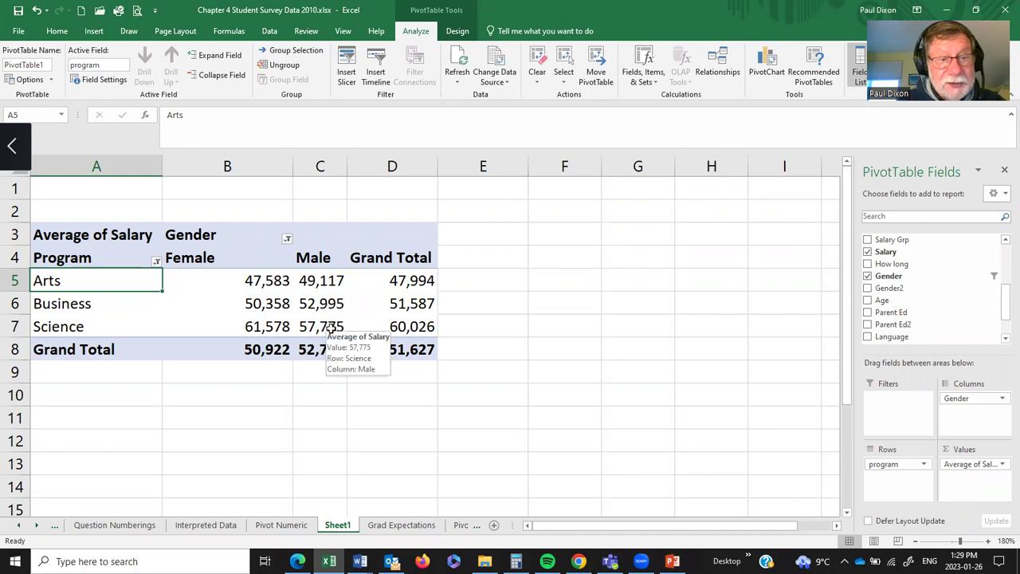
{"action": "mouse_move", "coordinate": [251, 331]}
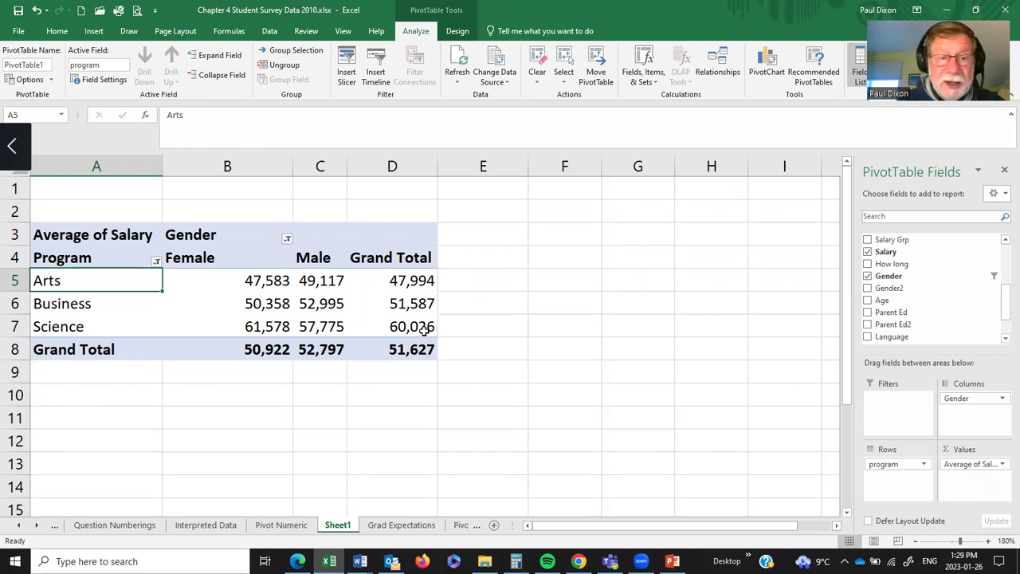
{"action": "mouse_move", "coordinate": [423, 328]}
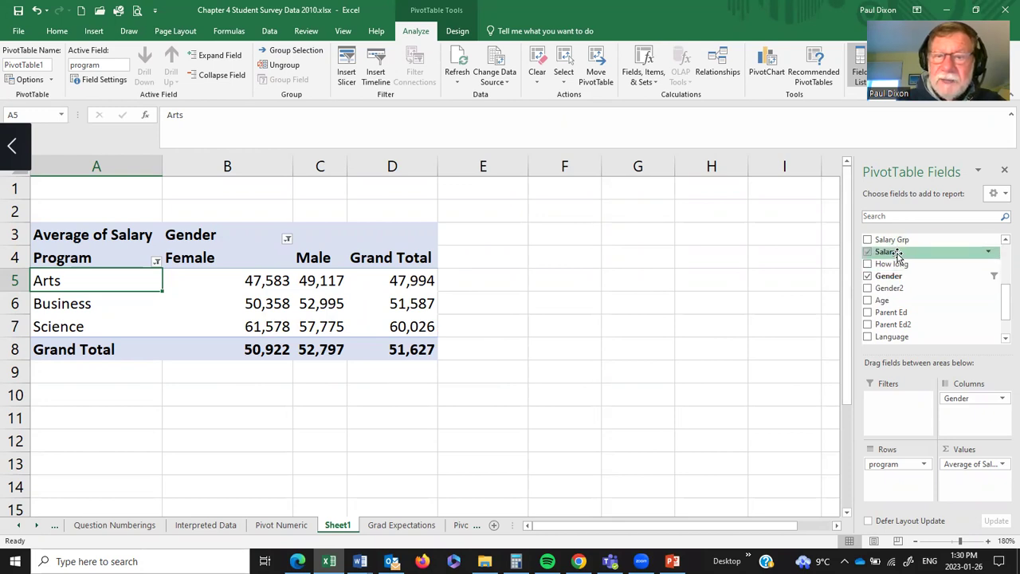
{"action": "left_click_drag", "start_coordinate": [898, 255], "coordinate": [890, 405]}
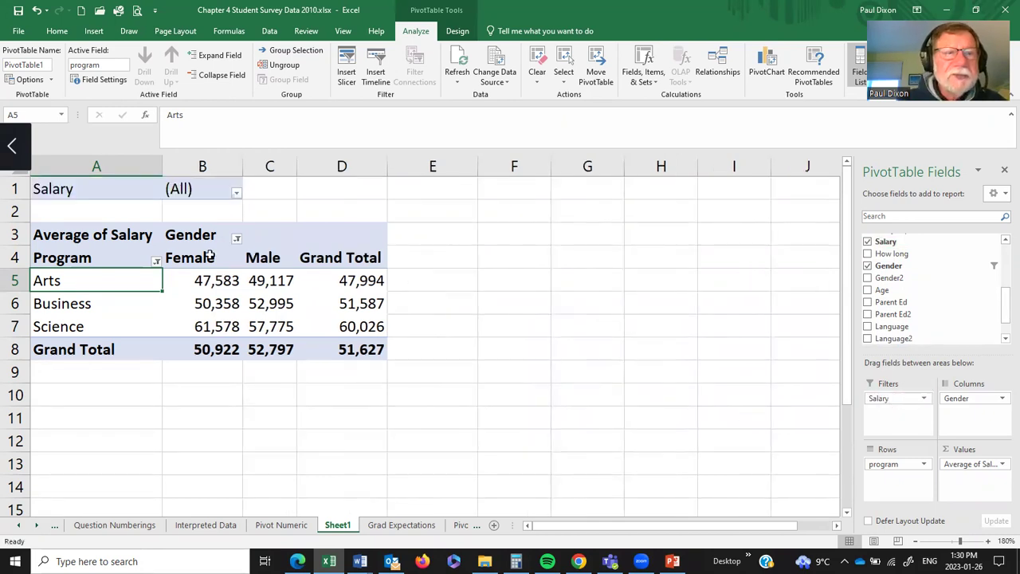
Allow multiple items in the Salary report filter and exclude all salaries below 10000, from 0 through 9450
{"action": "left_click", "coordinate": [237, 194]}
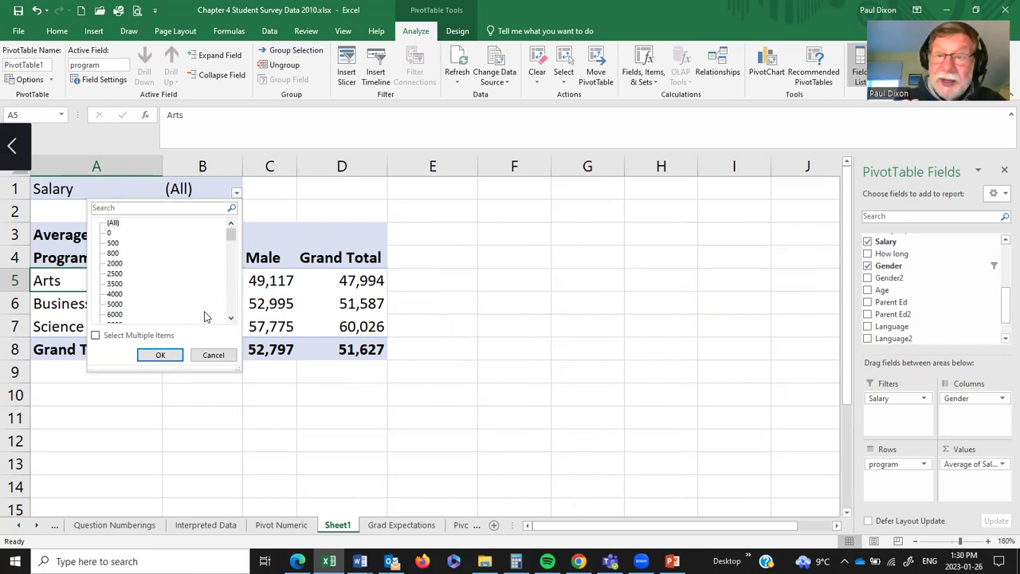
{"action": "left_click", "coordinate": [96, 337]}
{"action": "left_click", "coordinate": [112, 232]}
{"action": "left_click", "coordinate": [109, 243]}
{"action": "left_click", "coordinate": [109, 252]}
{"action": "left_click", "coordinate": [109, 263]}
{"action": "left_click", "coordinate": [109, 273]}
{"action": "left_click", "coordinate": [109, 284]}
{"action": "left_click", "coordinate": [109, 294]}
{"action": "left_click", "coordinate": [109, 304]}
{"action": "left_click", "coordinate": [109, 314]}
{"action": "left_click", "coordinate": [231, 318]}
{"action": "left_click", "coordinate": [232, 319]}
{"action": "left_click", "coordinate": [231, 318]}
{"action": "left_click", "coordinate": [231, 319]}
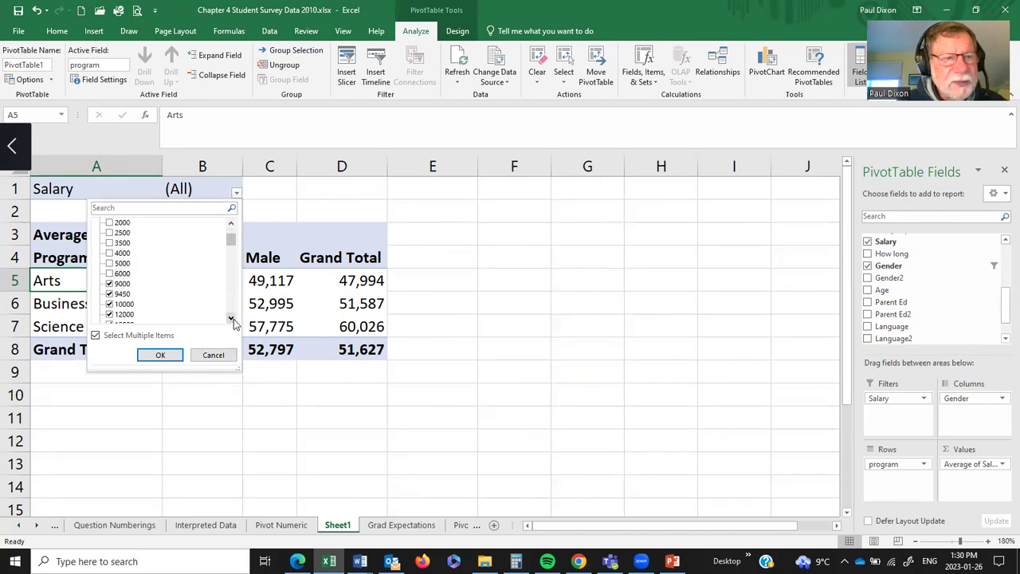
{"action": "left_click", "coordinate": [109, 283]}
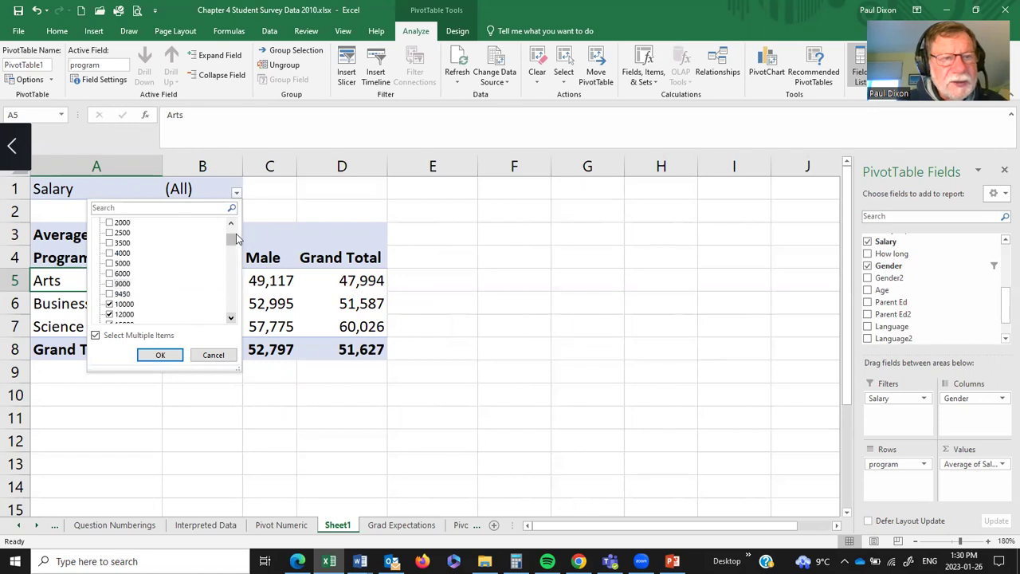
Exclude the blank entry and the salaries from 150000 through 650000 in the Salary report filter, and apply the filter
{"action": "left_click_drag", "start_coordinate": [230, 239], "coordinate": [229, 309]}
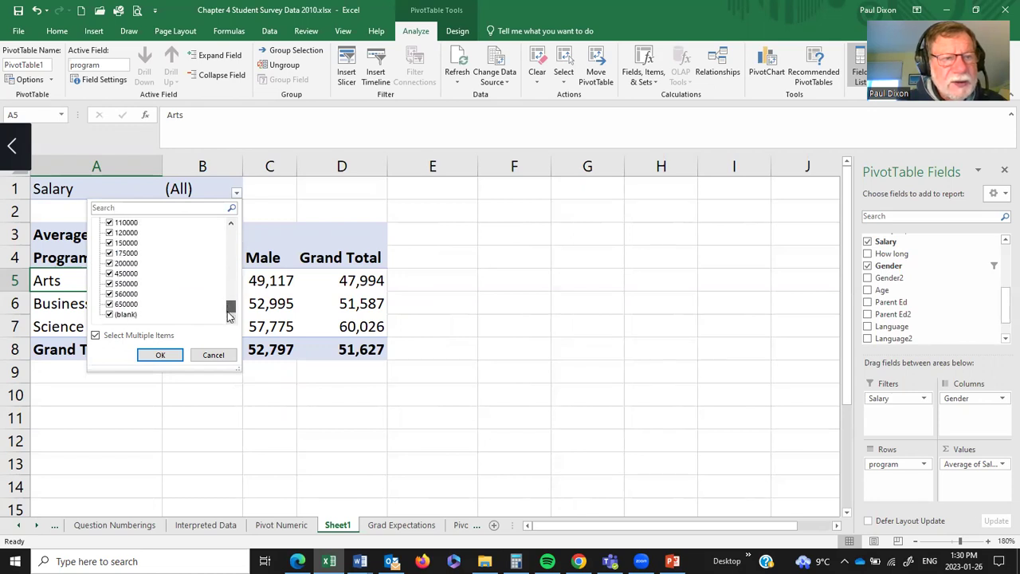
{"action": "left_click", "coordinate": [109, 314]}
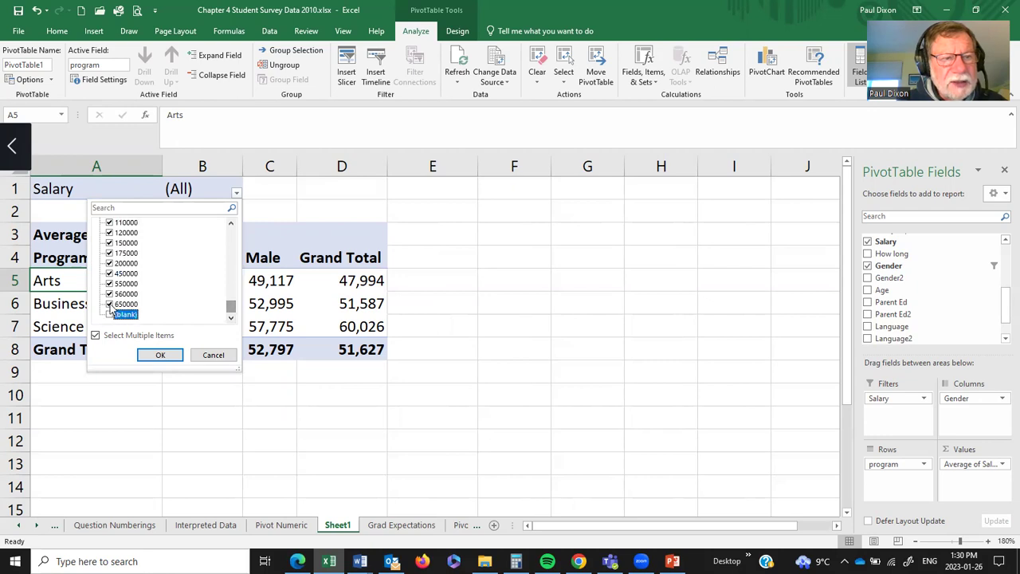
{"action": "left_click", "coordinate": [109, 303]}
{"action": "left_click", "coordinate": [110, 293]}
{"action": "left_click", "coordinate": [109, 283]}
{"action": "left_click", "coordinate": [109, 273]}
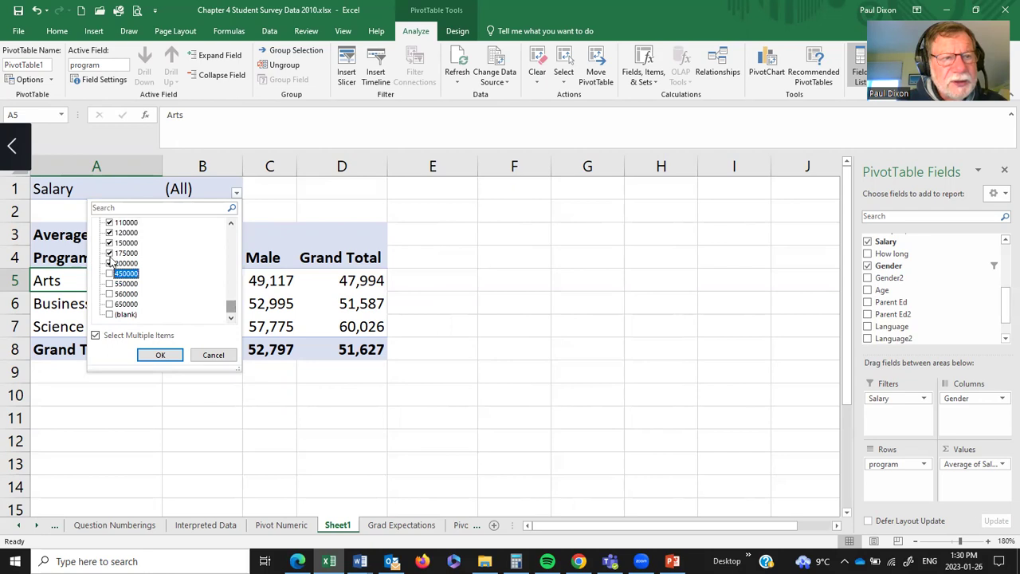
{"action": "left_click", "coordinate": [109, 253]}
{"action": "left_click", "coordinate": [110, 242]}
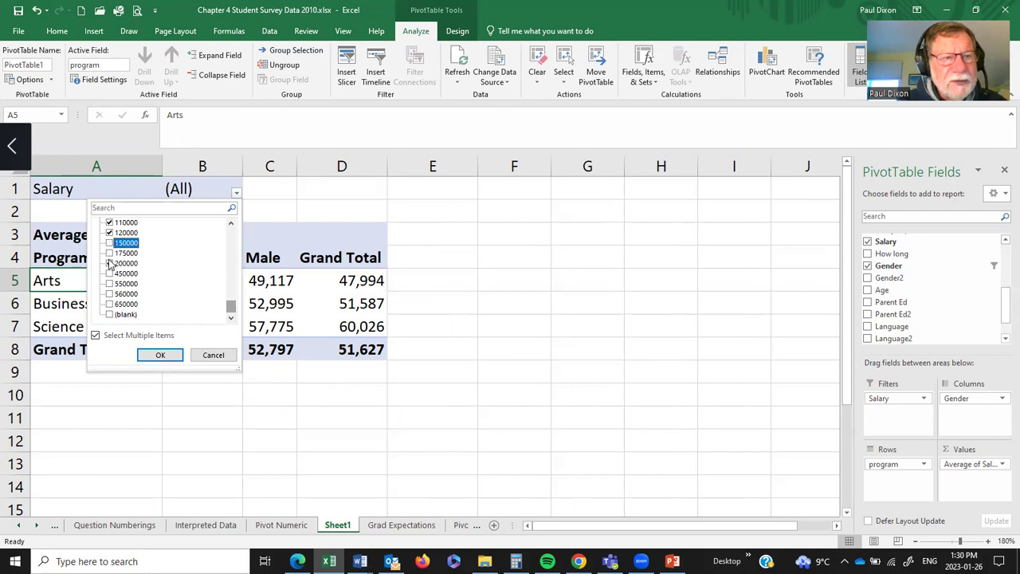
{"action": "left_click", "coordinate": [110, 263]}
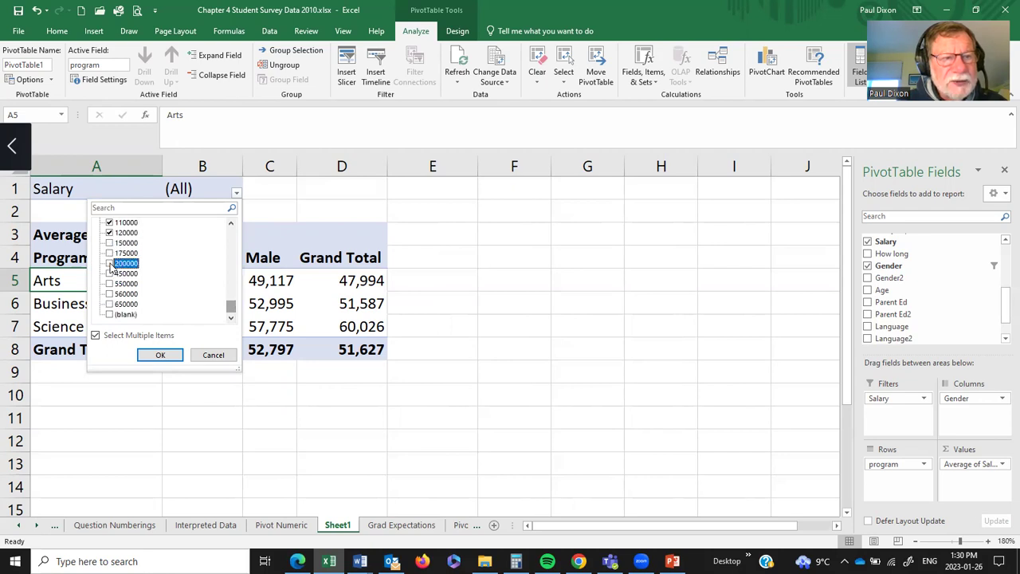
{"action": "left_click", "coordinate": [158, 357]}
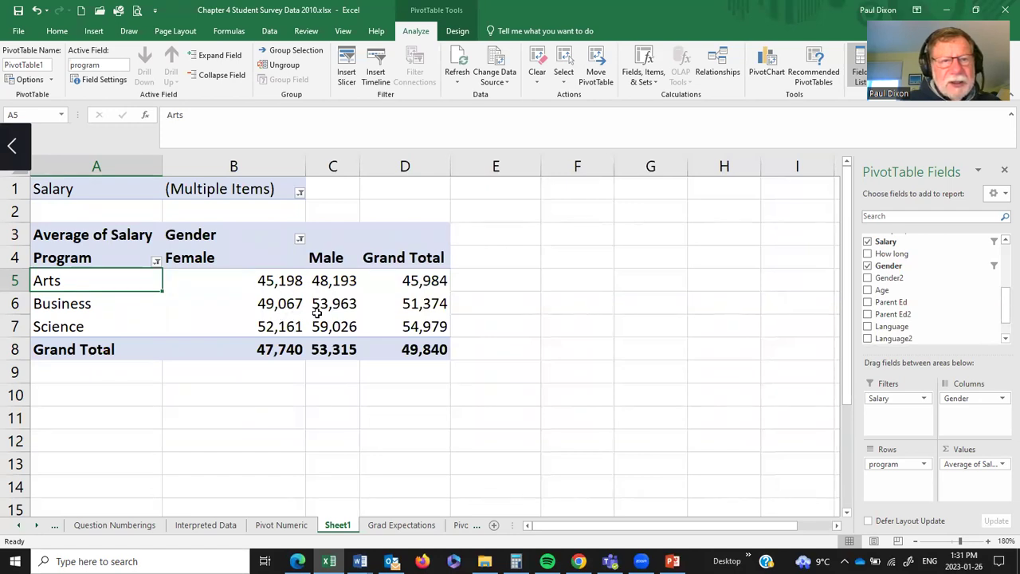
{"action": "mouse_move", "coordinate": [312, 310]}
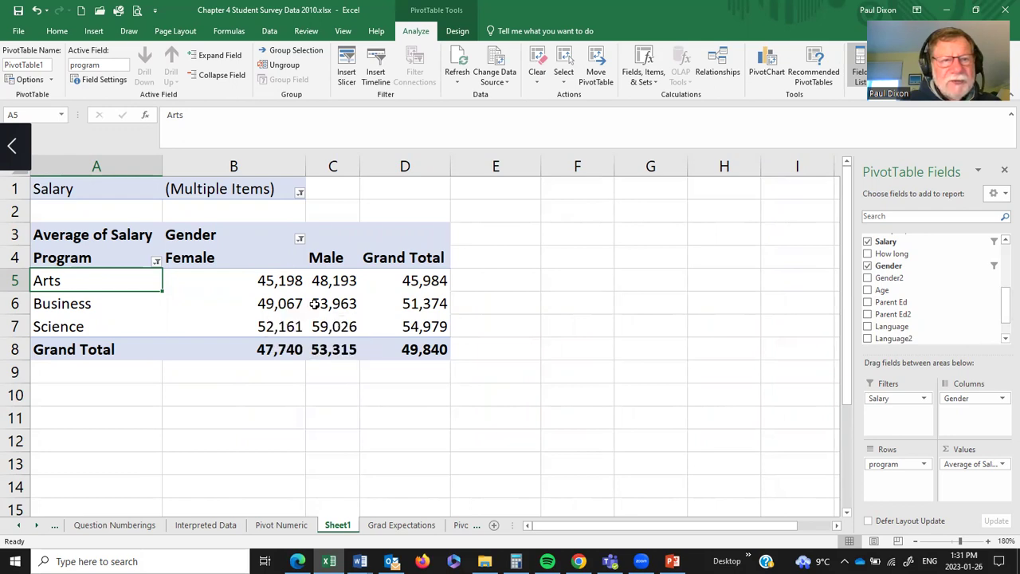
{"action": "mouse_move", "coordinate": [282, 344]}
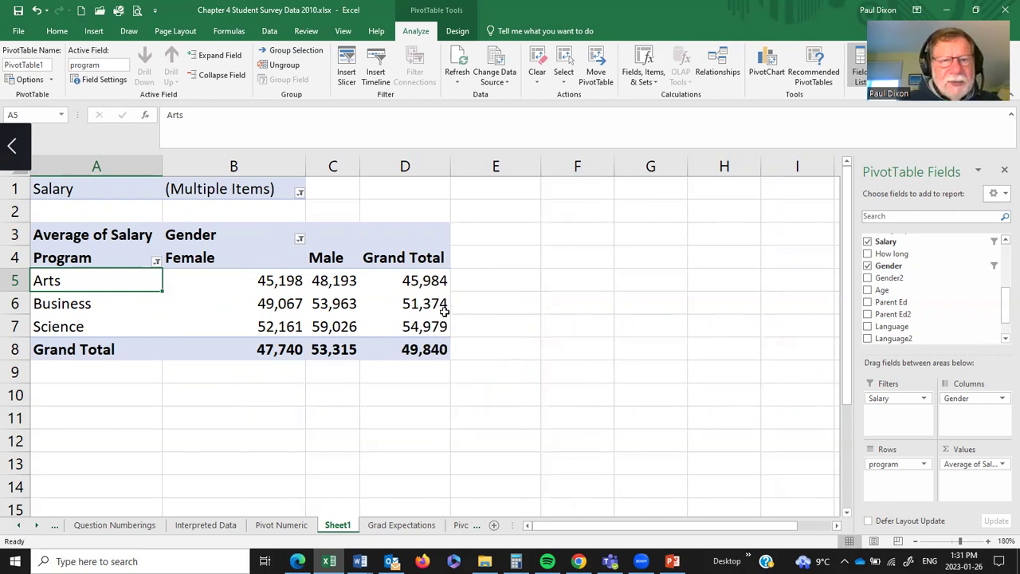
{"action": "mouse_move", "coordinate": [444, 311]}
{"action": "mouse_move", "coordinate": [437, 333]}
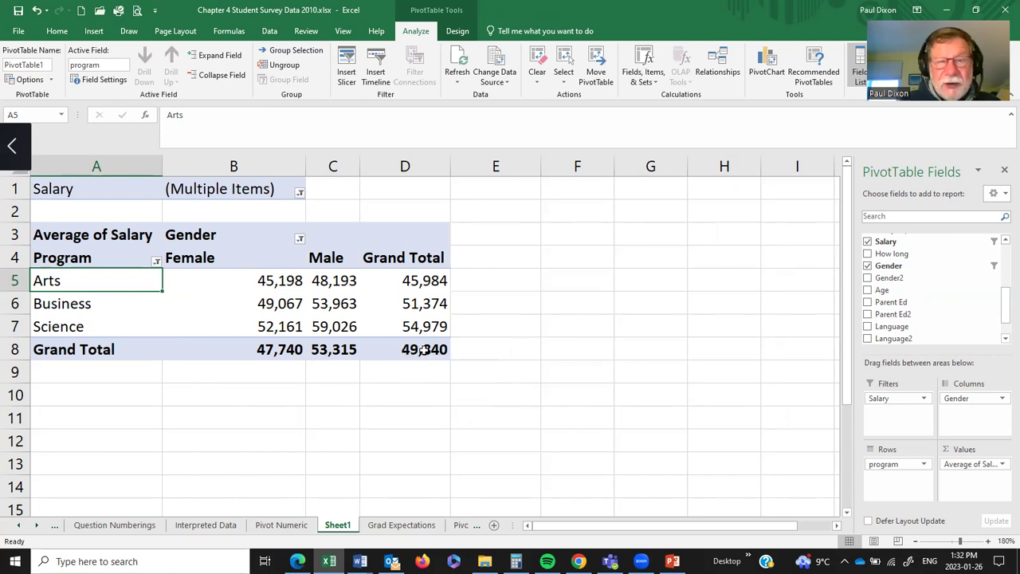
{"action": "mouse_move", "coordinate": [422, 360]}
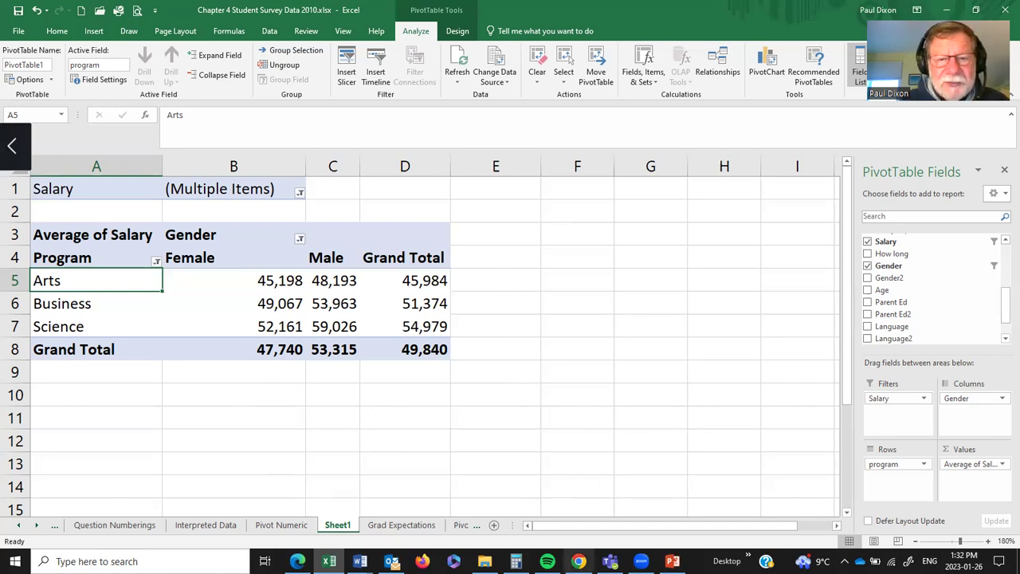
Switch to the Top Hat lecture in Chrome and advance to the slide on filtering salaries below 20,000 and above 120,000
{"action": "mouse_move", "coordinate": [578, 560]}
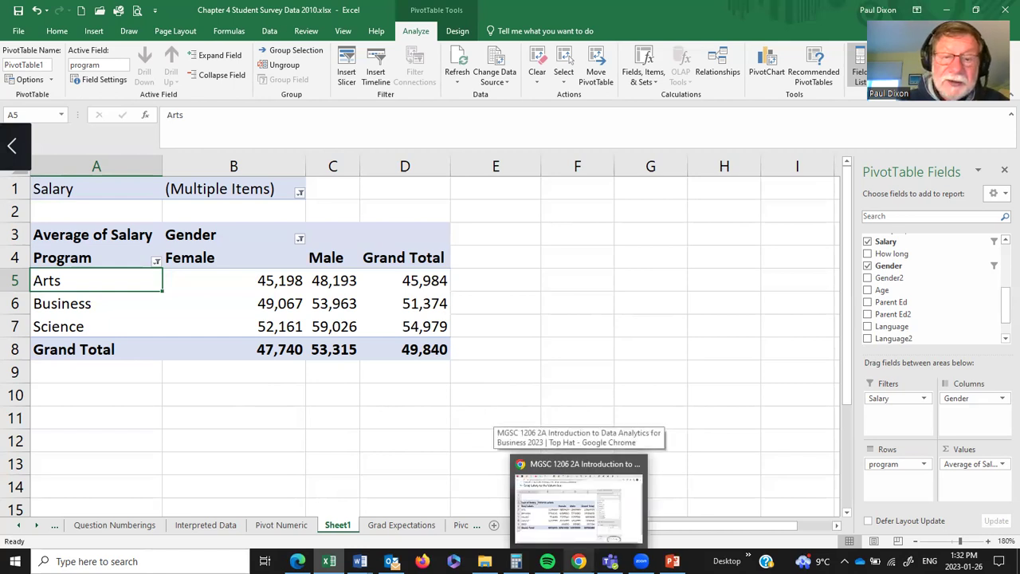
{"action": "left_click", "coordinate": [574, 559]}
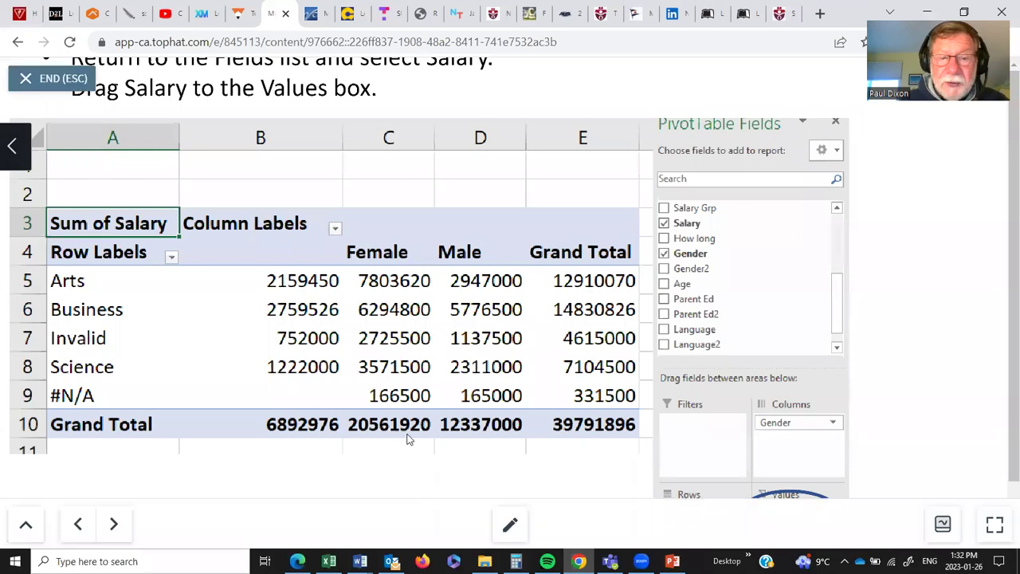
{"action": "left_click", "coordinate": [114, 524]}
{"action": "left_click", "coordinate": [116, 524]}
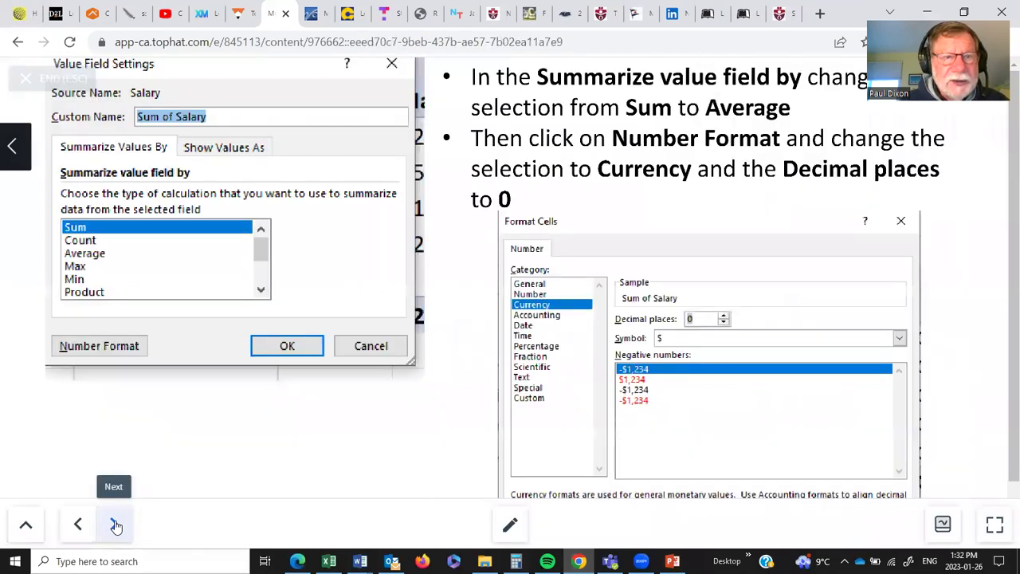
{"action": "left_click", "coordinate": [115, 528]}
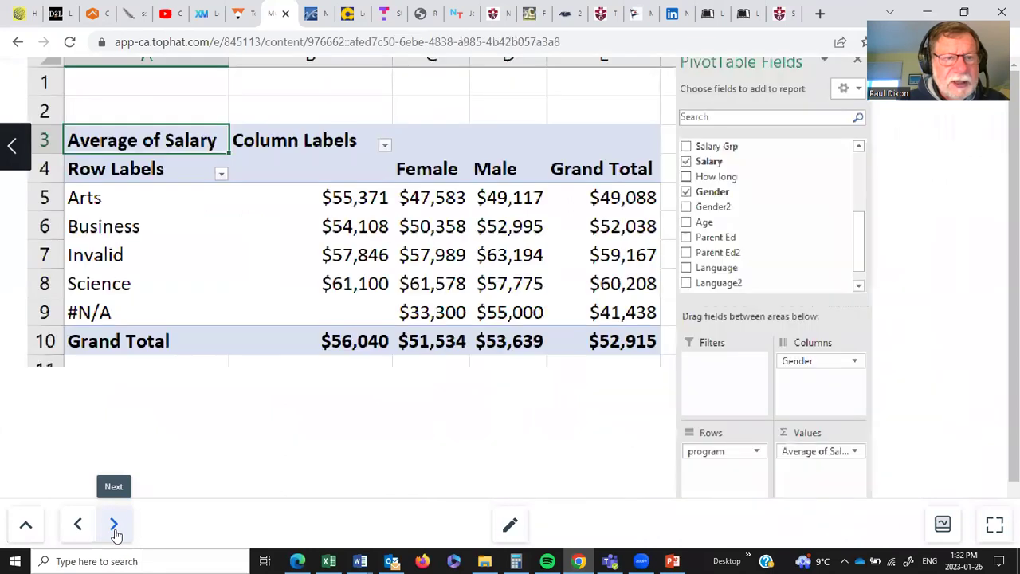
{"action": "left_click", "coordinate": [116, 530]}
{"action": "left_click", "coordinate": [115, 529]}
{"action": "left_click", "coordinate": [116, 529]}
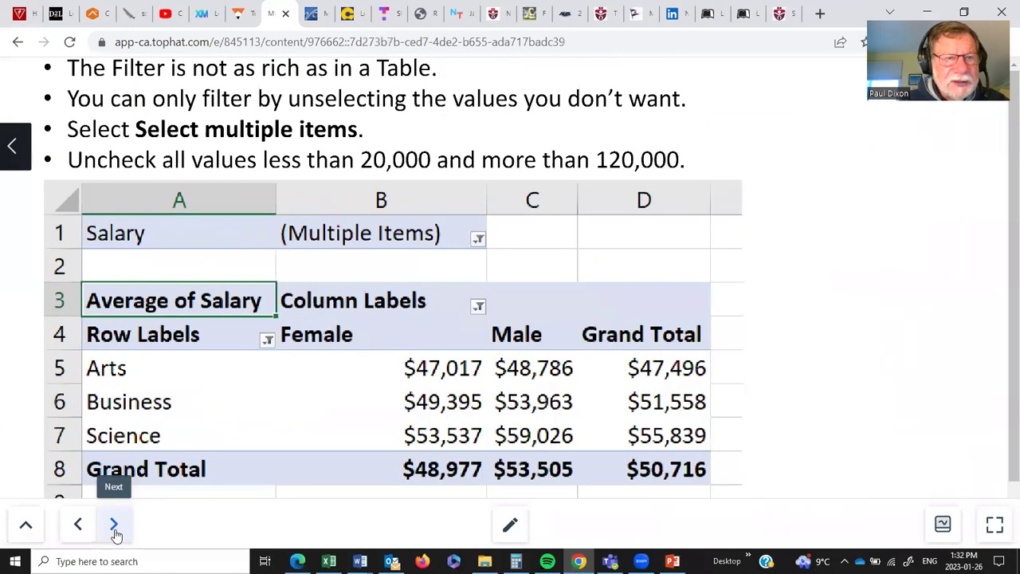
Show the Top Hat slides in full screen and advance to the one with Invalid and #N/A grouped together
{"action": "left_click", "coordinate": [993, 526]}
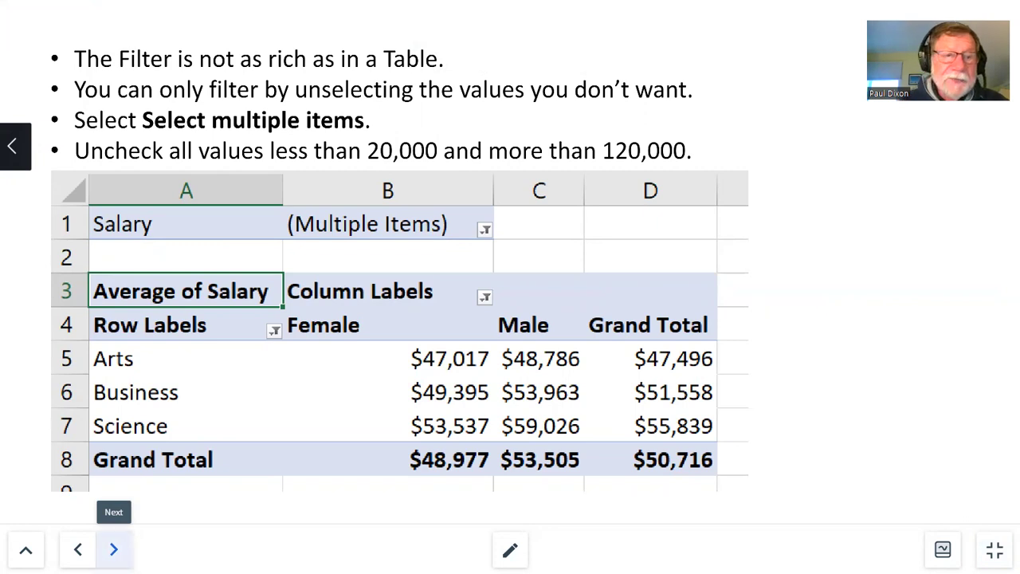
{"action": "left_click", "coordinate": [113, 549]}
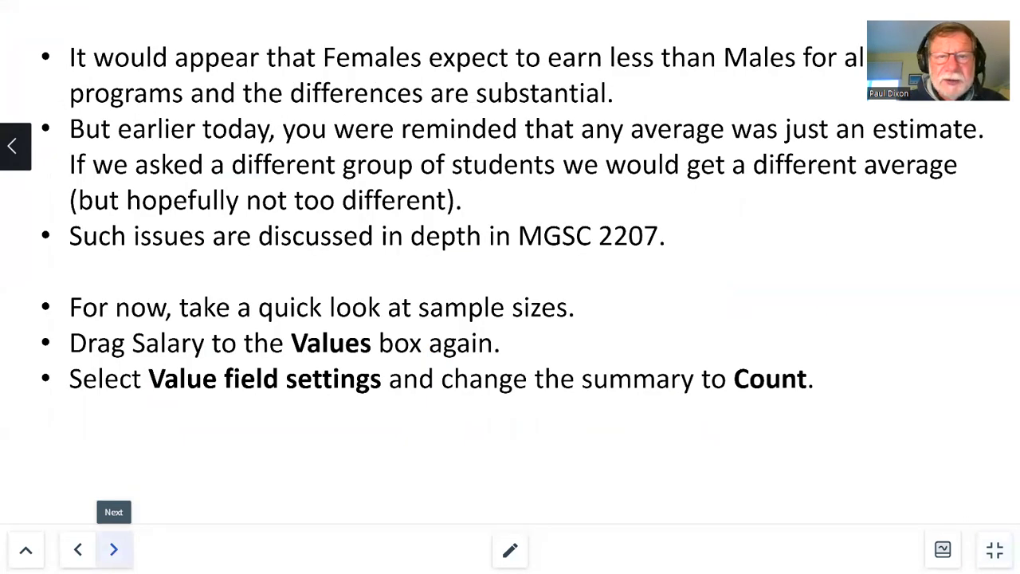
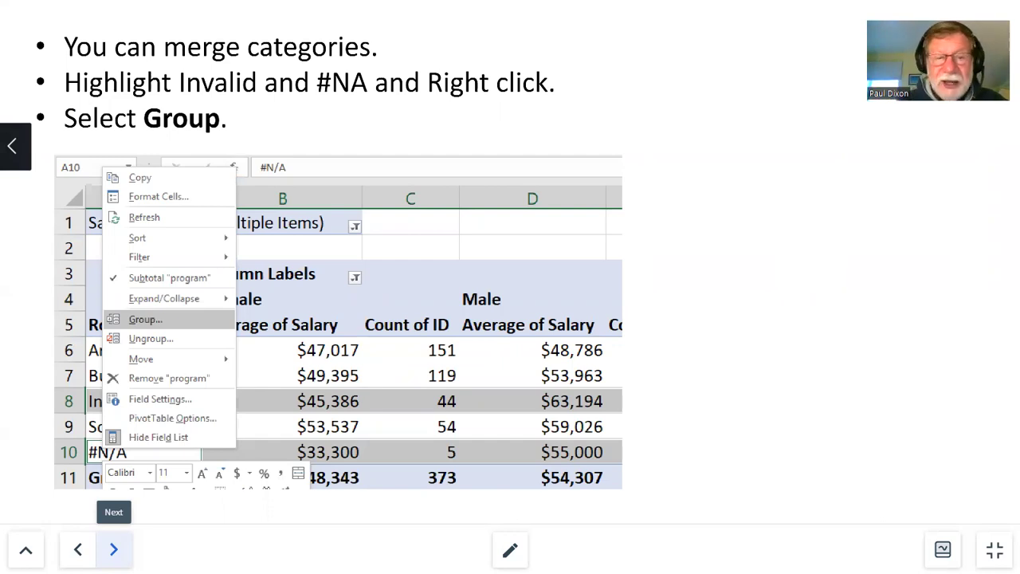
{"action": "left_click", "coordinate": [113, 549]}
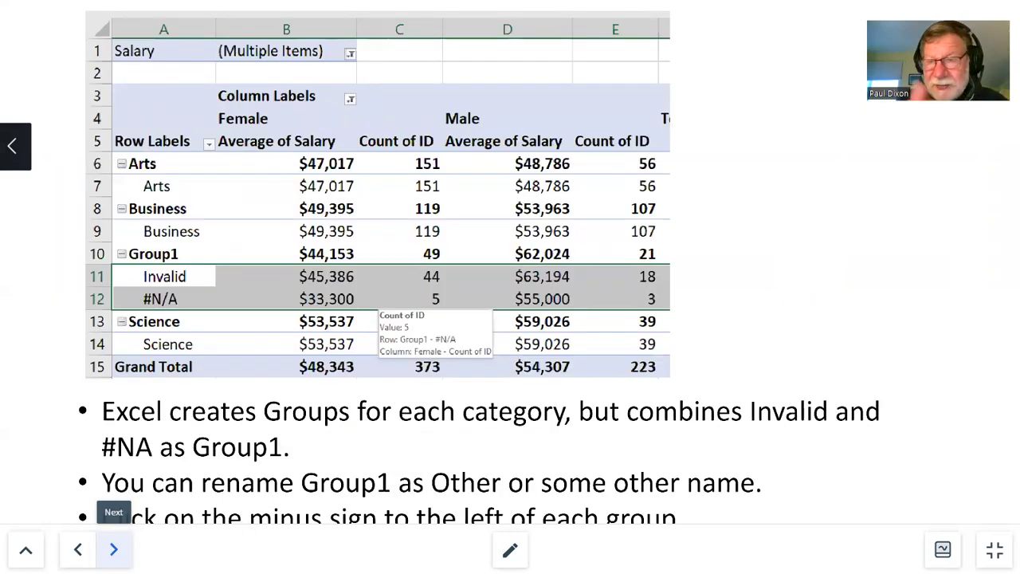
Advance the Top Hat slides to the one on salary expectations by parental education, and leave full screen
{"action": "left_click", "coordinate": [114, 549]}
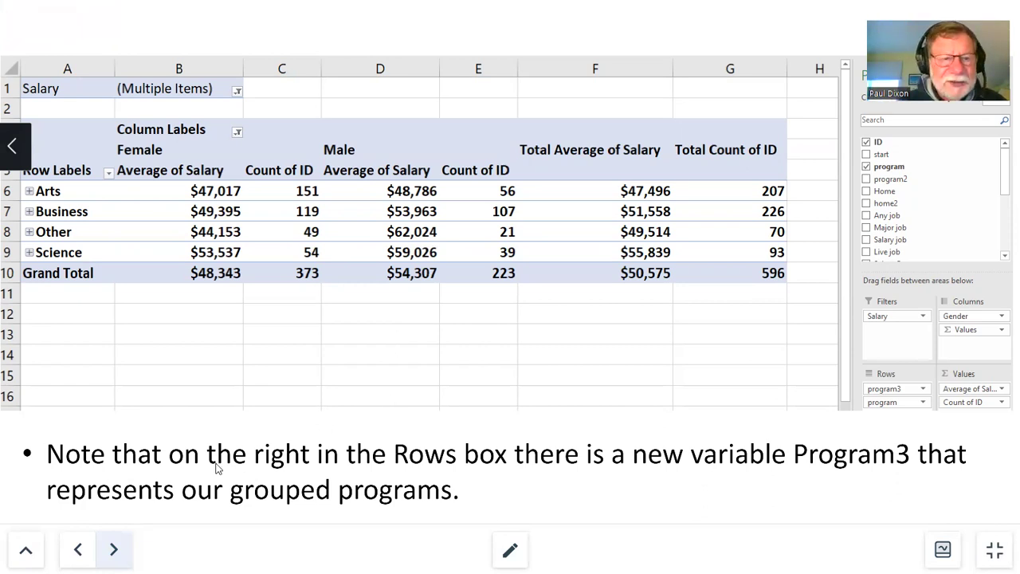
{"action": "left_click", "coordinate": [113, 549]}
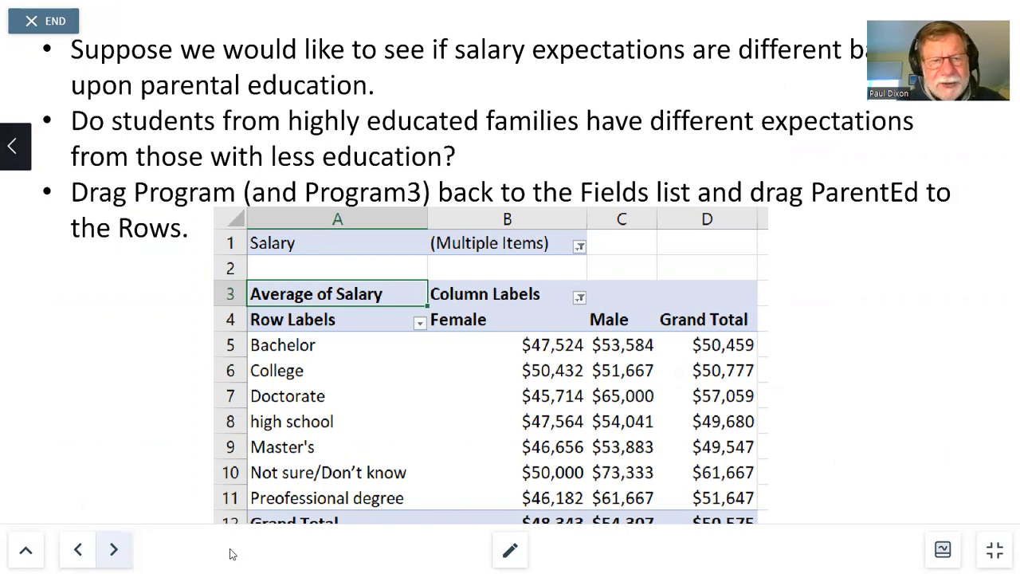
{"action": "key", "text": "Escape"}
Switch to the Excel workbook and replace program with Parent Ed in the PivotTable rows
{"action": "left_click", "coordinate": [328, 561]}
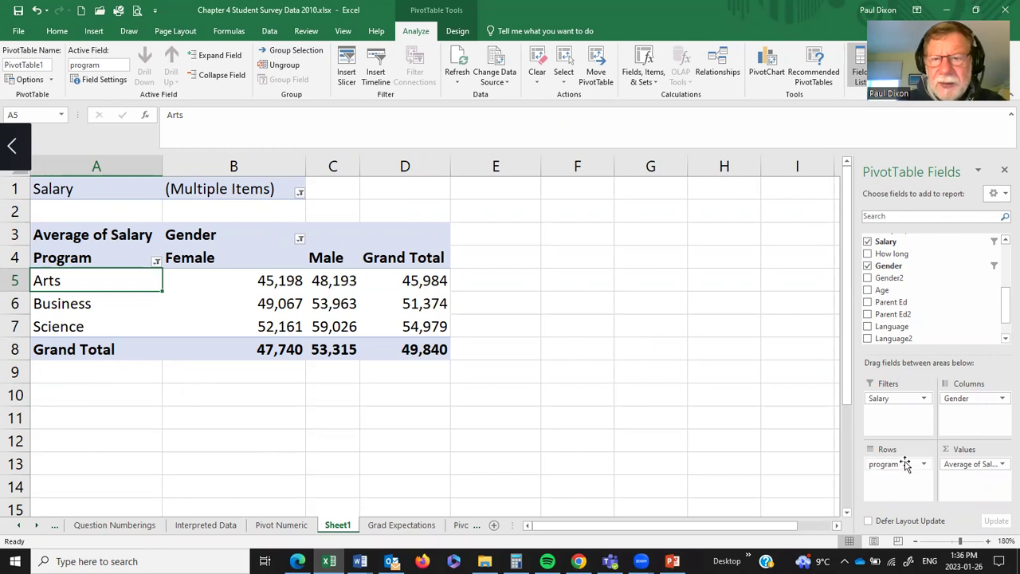
{"action": "mouse_move", "coordinate": [904, 464]}
{"action": "left_mouse_down"}
{"action": "mouse_move", "coordinate": [896, 362]}
{"action": "mouse_move", "coordinate": [908, 309]}
{"action": "mouse_move", "coordinate": [926, 297]}
{"action": "mouse_move", "coordinate": [891, 427]}
{"action": "mouse_move", "coordinate": [897, 477]}
{"action": "left_mouse_up"}
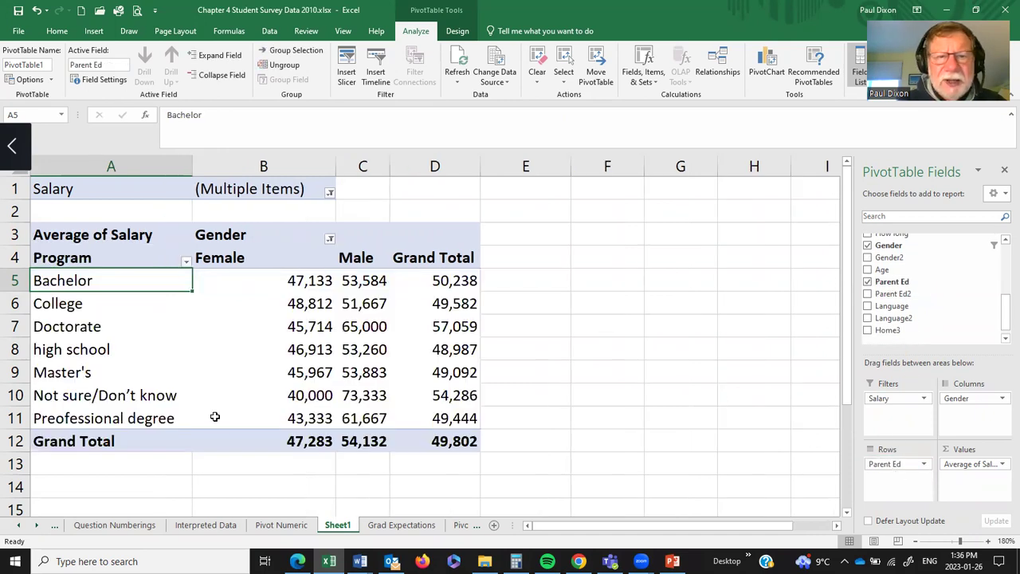
Filter the PivotTable row labels to exclude Not sure/Don't know and #N/A
{"action": "mouse_move", "coordinate": [214, 417]}
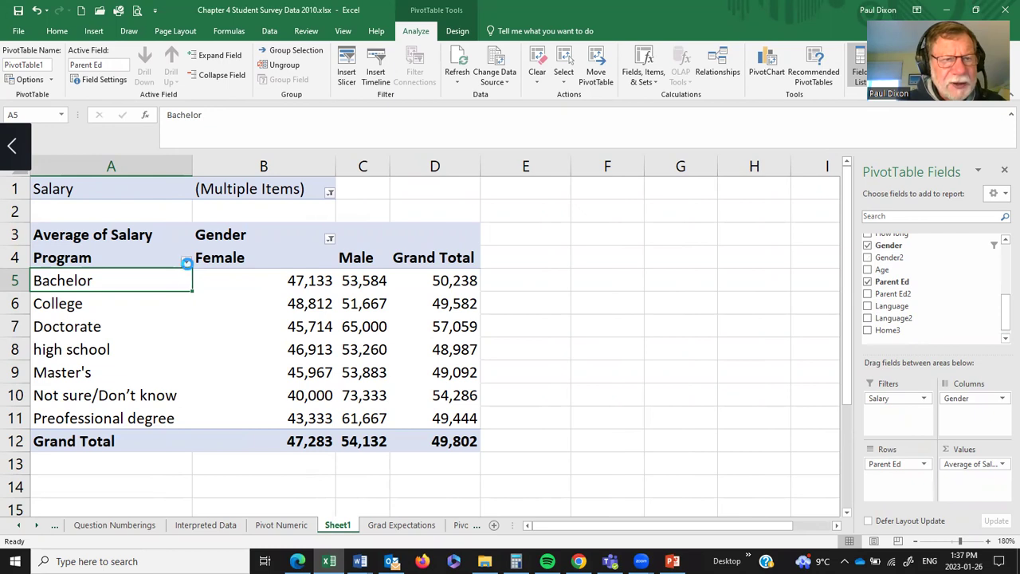
{"action": "left_click", "coordinate": [186, 261]}
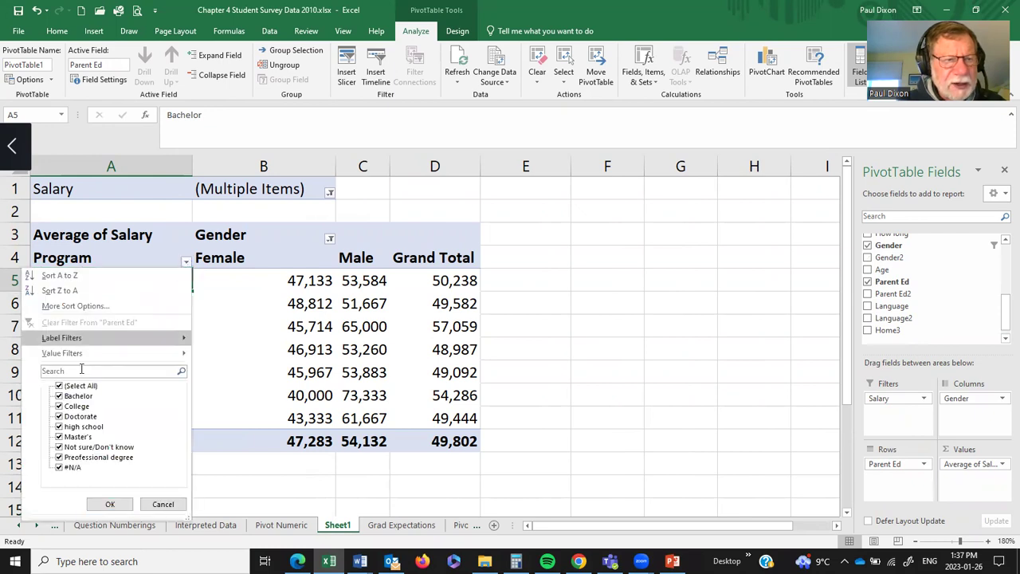
{"action": "left_click", "coordinate": [59, 447]}
{"action": "left_click", "coordinate": [59, 468]}
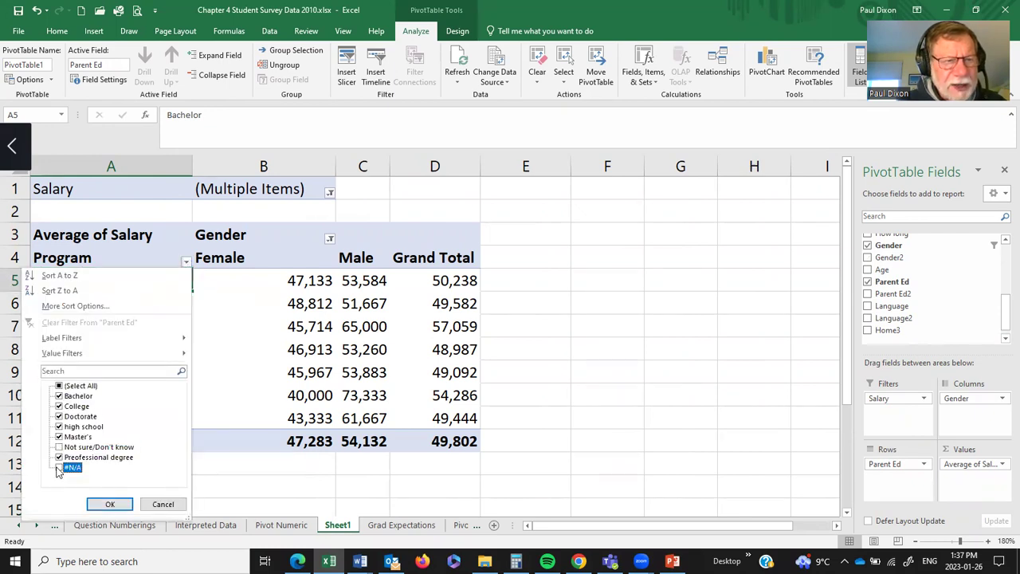
{"action": "left_click", "coordinate": [110, 504]}
{"action": "left_click", "coordinate": [106, 504]}
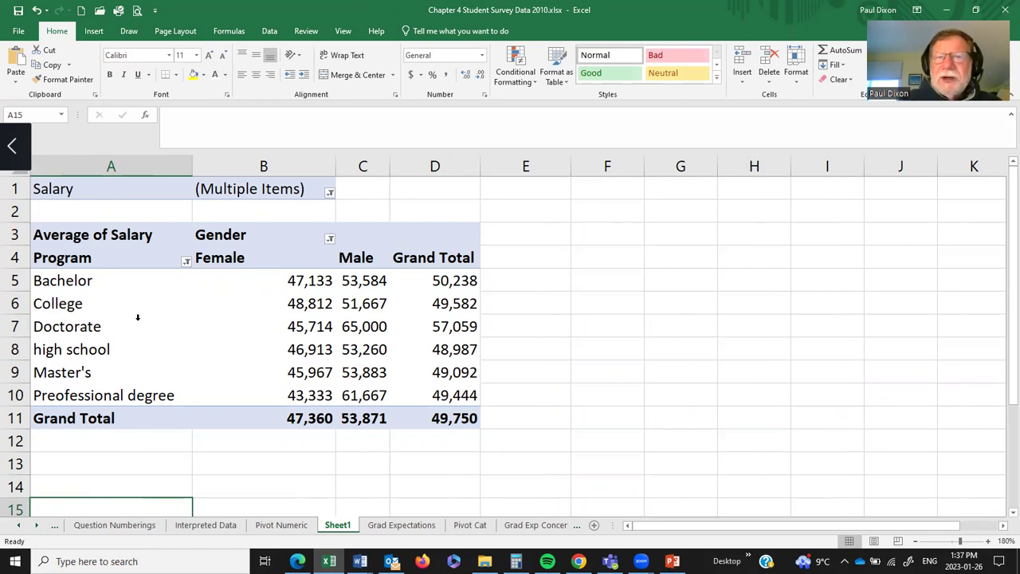
{"action": "left_click", "coordinate": [757, 241]}
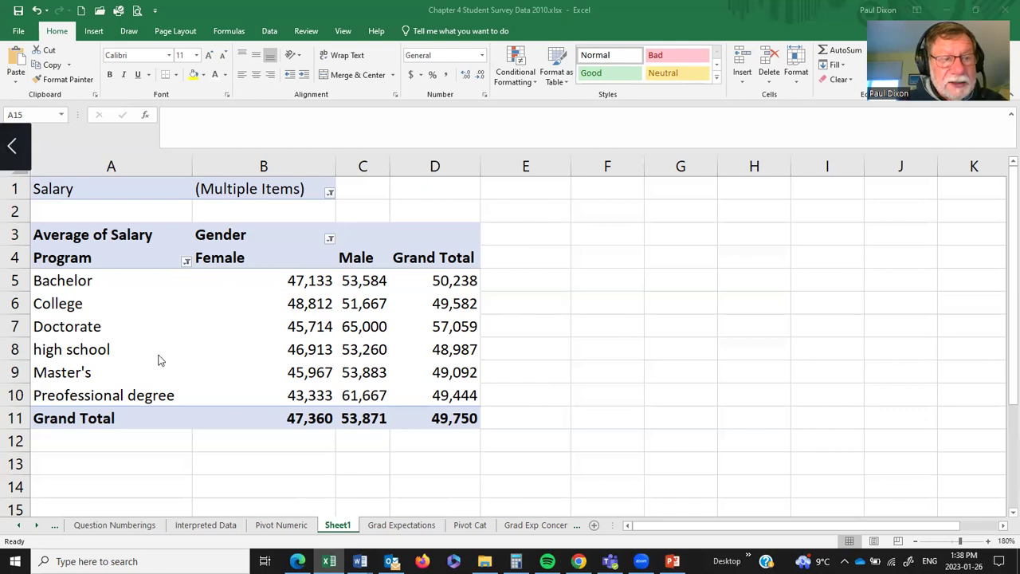
Rename the Program row header in cell A4 as Parent Ed
{"action": "left_click", "coordinate": [70, 284]}
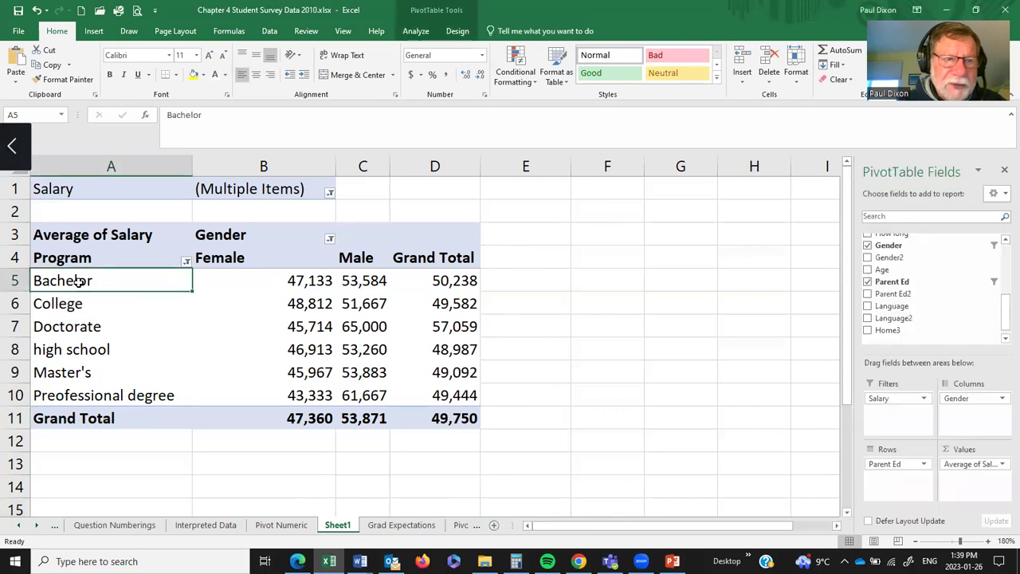
{"action": "left_click", "coordinate": [93, 262]}
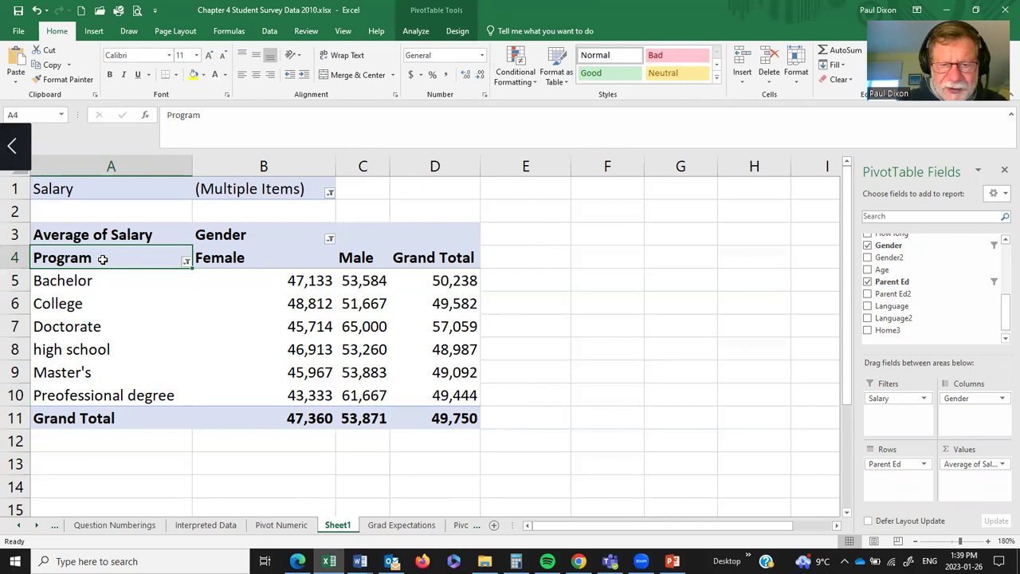
{"action": "type", "text": "Parent Ed"}
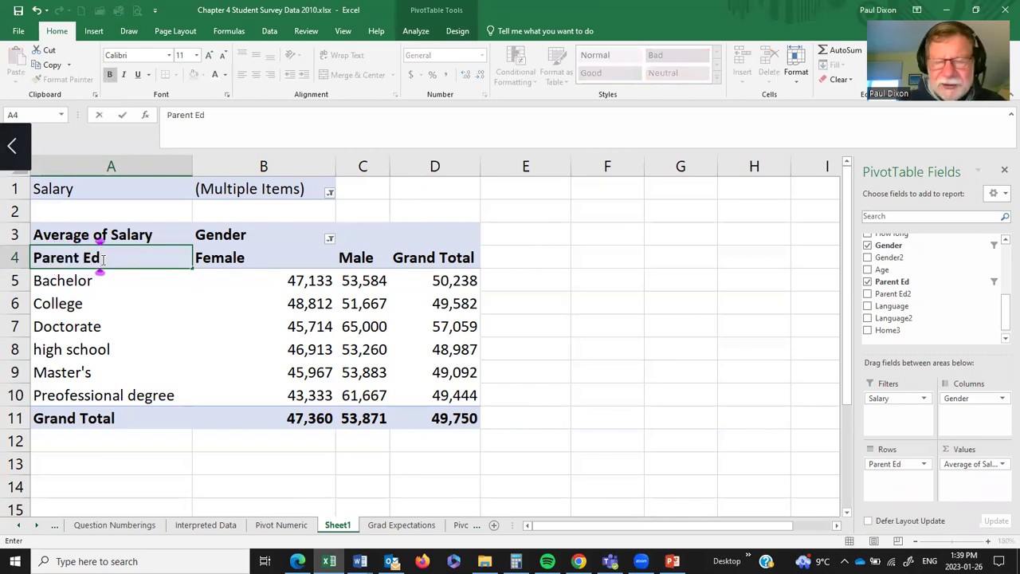
{"action": "key", "text": "Return"}
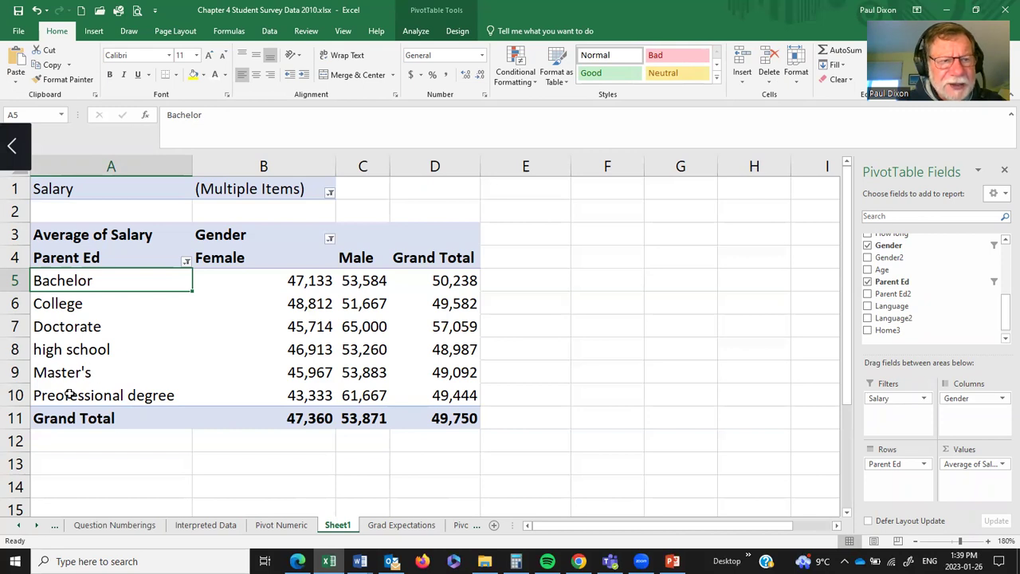
Move the high school row to the beginning of the Parent Ed categories
{"action": "left_click", "coordinate": [73, 350]}
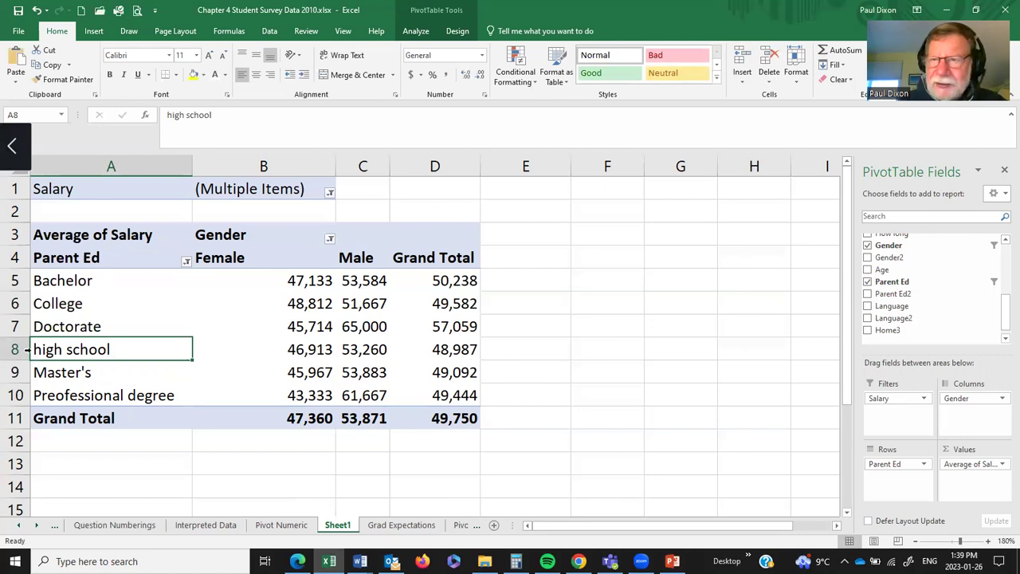
{"action": "right_click", "coordinate": [96, 350]}
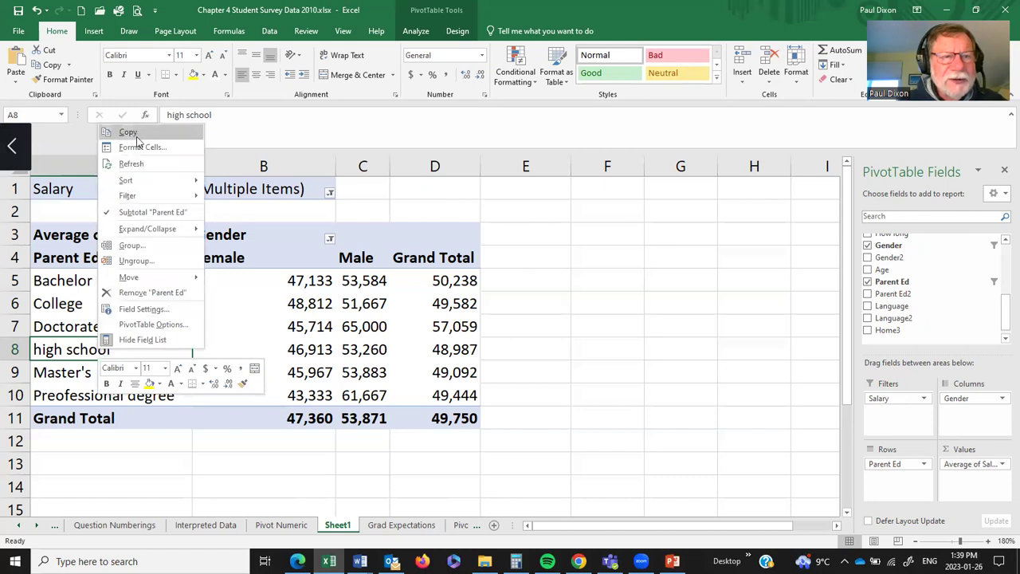
{"action": "mouse_move", "coordinate": [130, 278]}
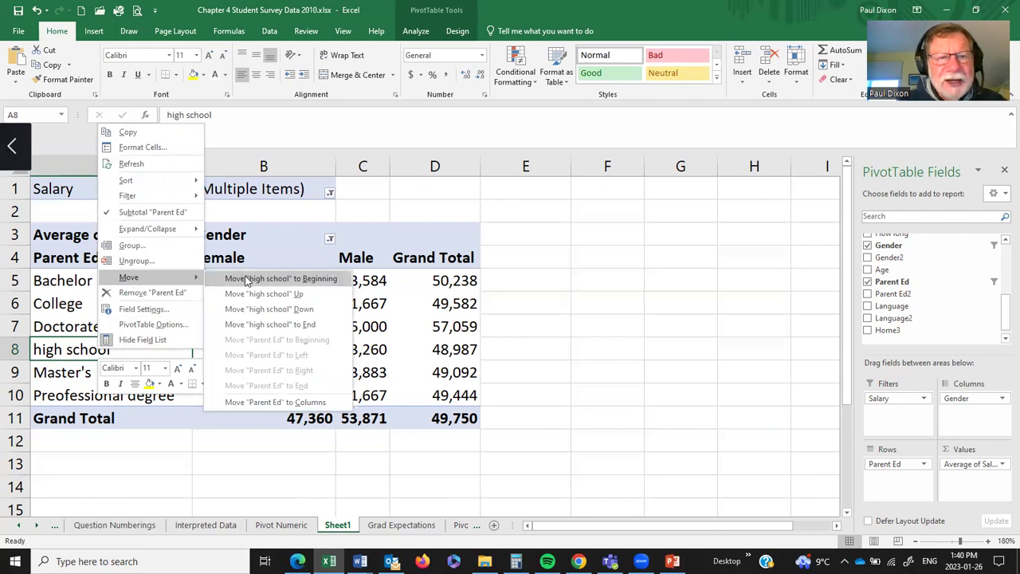
{"action": "left_click", "coordinate": [247, 278]}
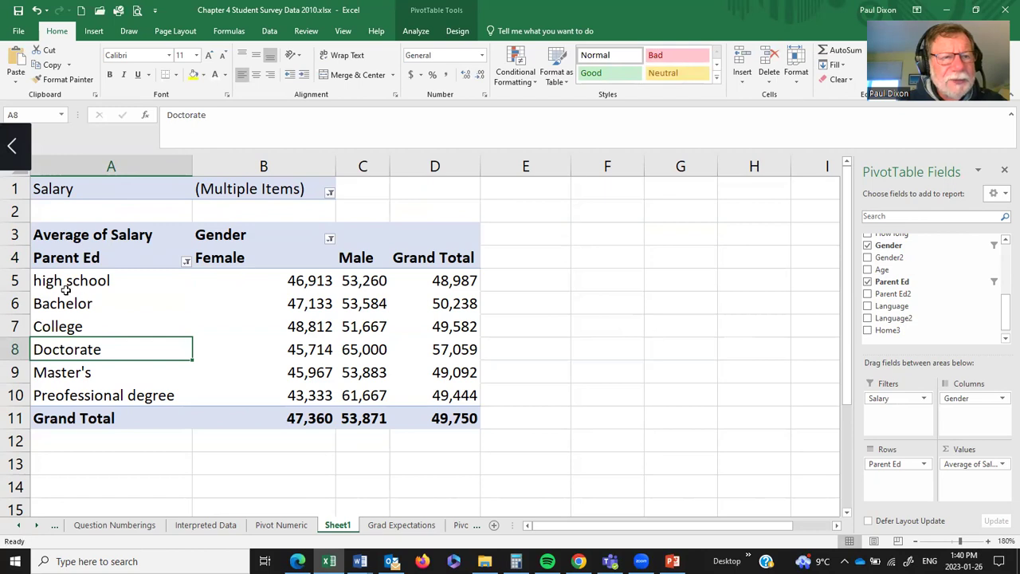
Move the College row up one place so it comes before Bachelor
{"action": "left_click", "coordinate": [73, 328]}
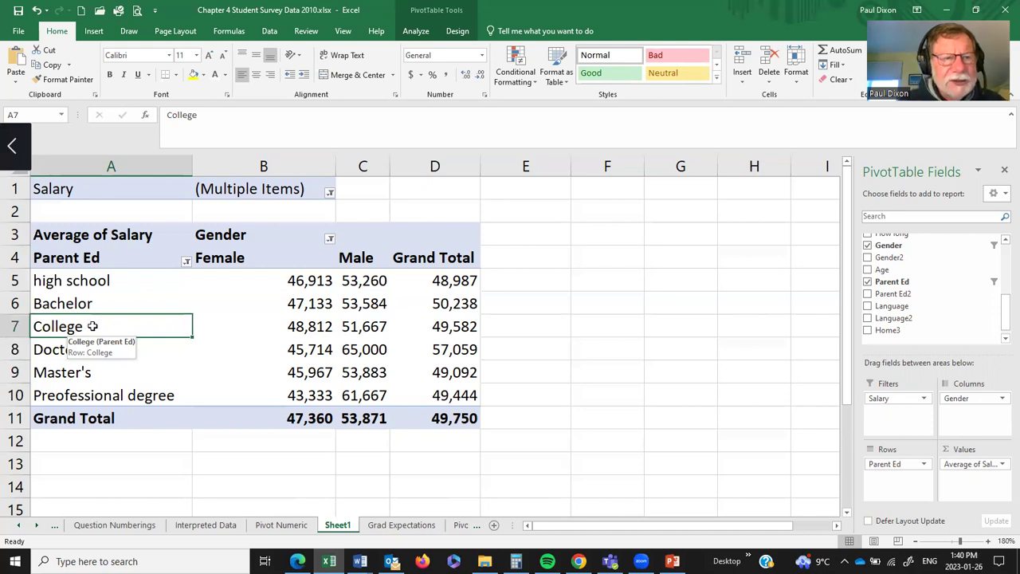
{"action": "right_click", "coordinate": [92, 326]}
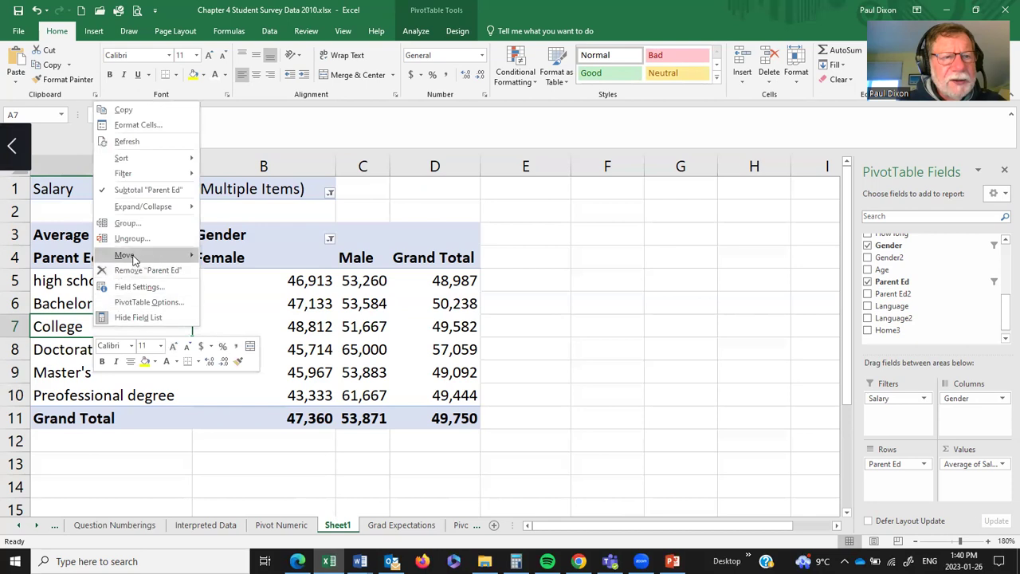
{"action": "mouse_move", "coordinate": [135, 256]}
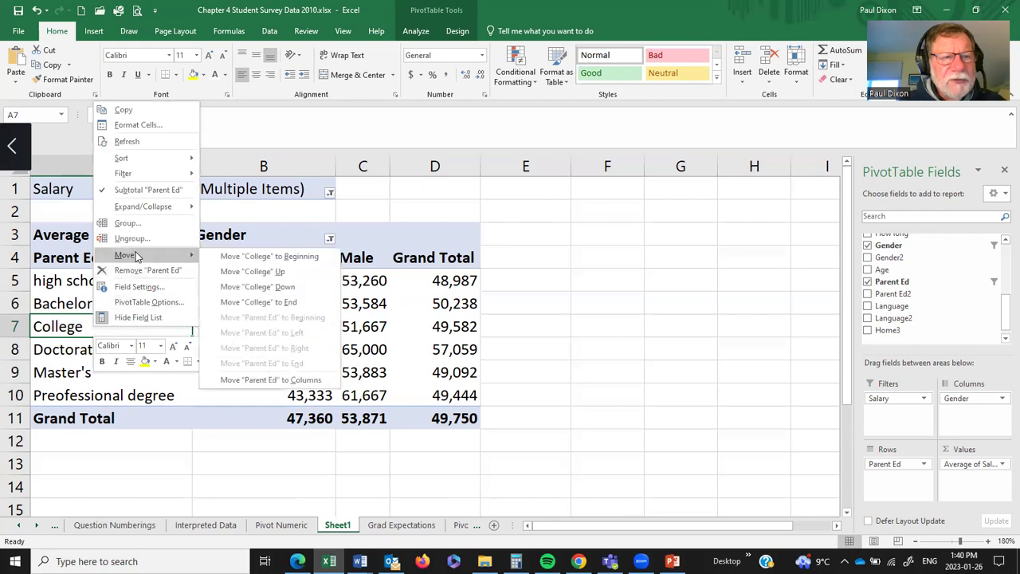
{"action": "left_click", "coordinate": [254, 271]}
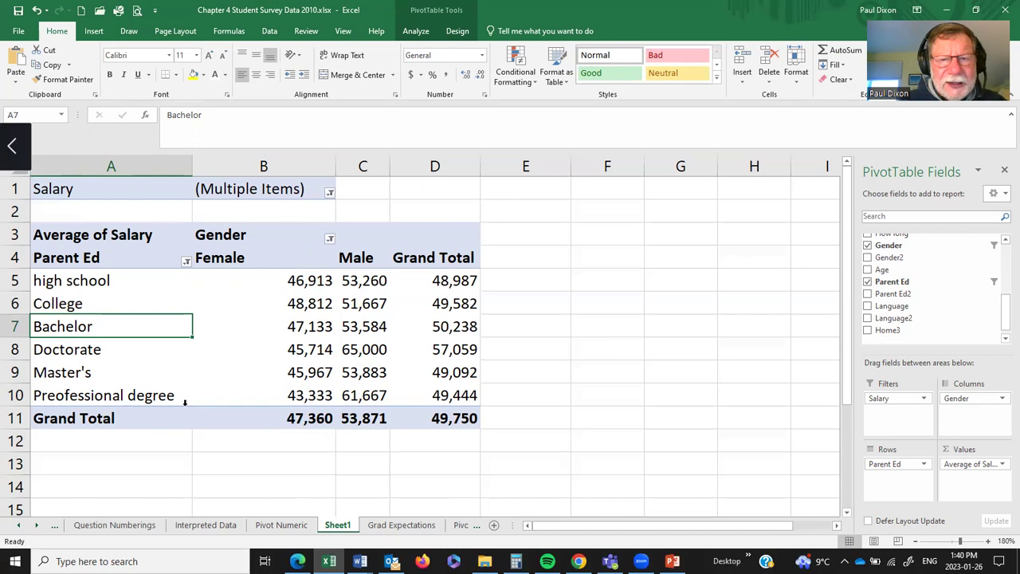
Add the ID field to the PivotTable values and summarize it by count
{"action": "left_click_drag", "start_coordinate": [1002, 317], "coordinate": [1003, 268]}
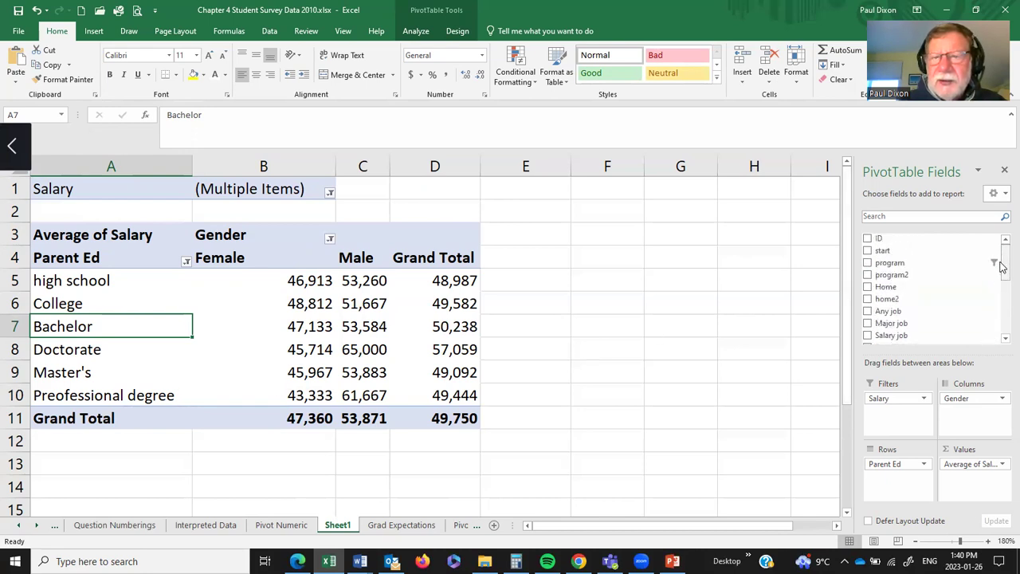
{"action": "left_click_drag", "start_coordinate": [933, 240], "coordinate": [968, 485]}
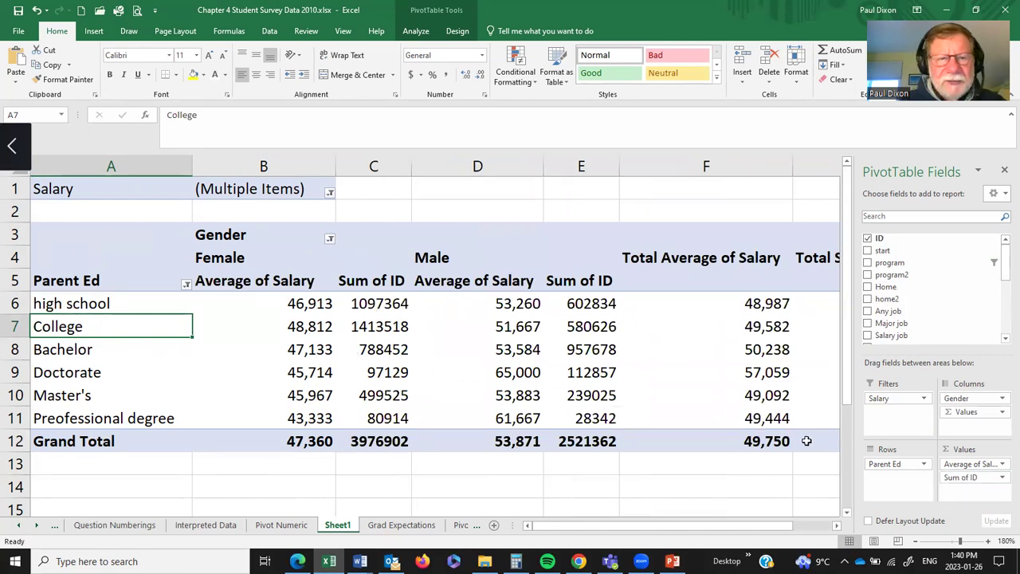
{"action": "left_click", "coordinate": [382, 307]}
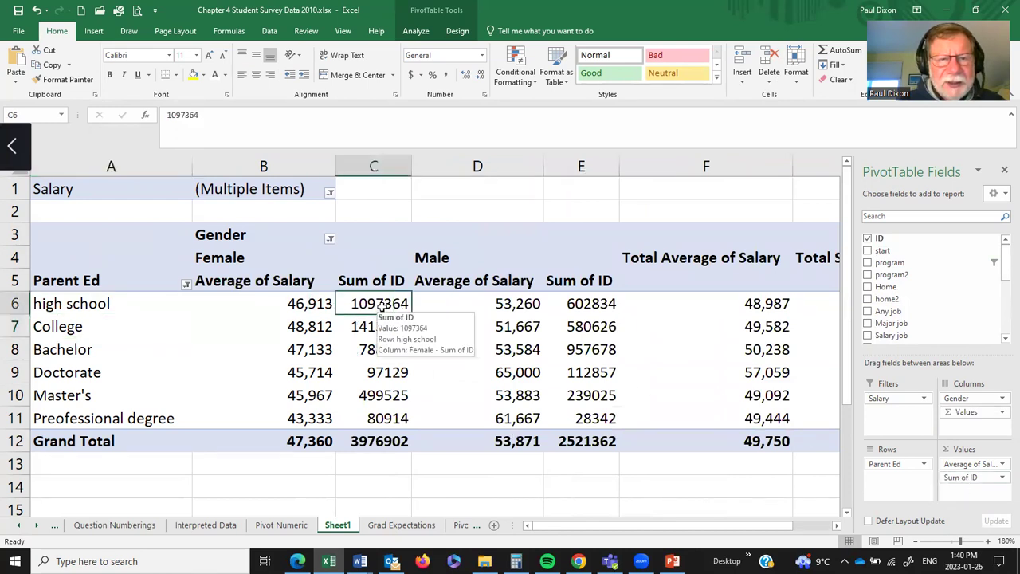
{"action": "right_click", "coordinate": [384, 310]}
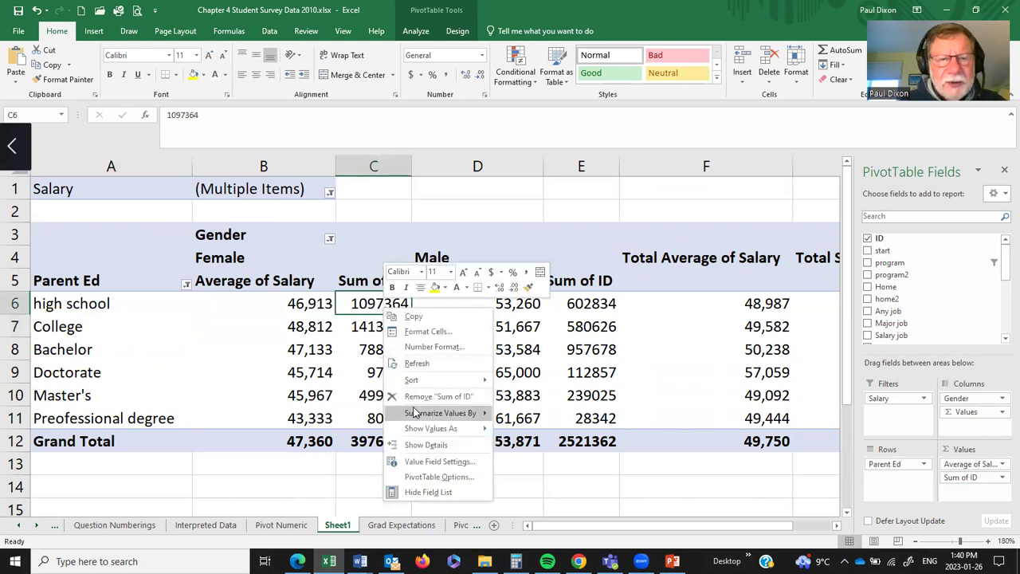
{"action": "mouse_move", "coordinate": [420, 415]}
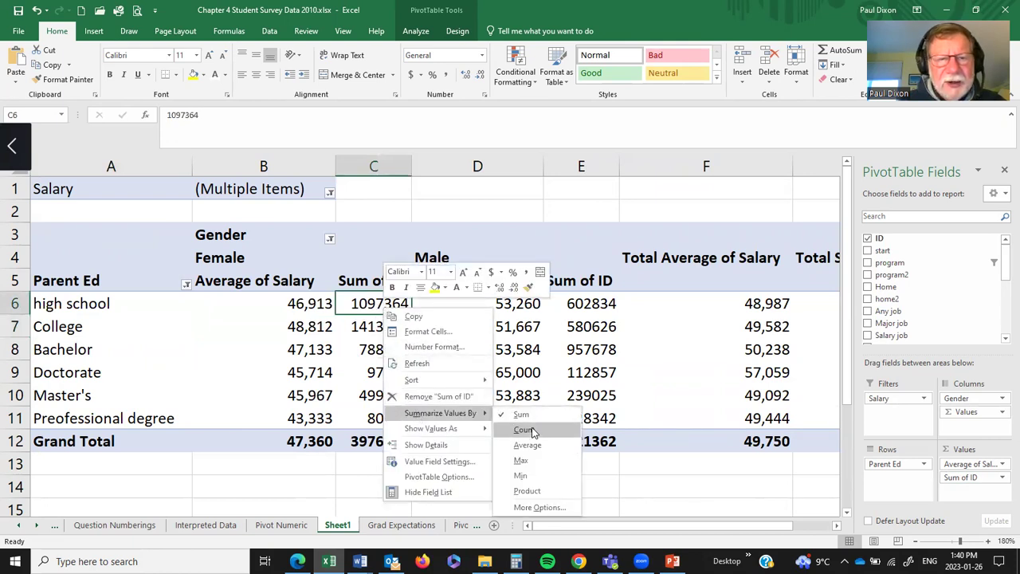
{"action": "left_click", "coordinate": [529, 430]}
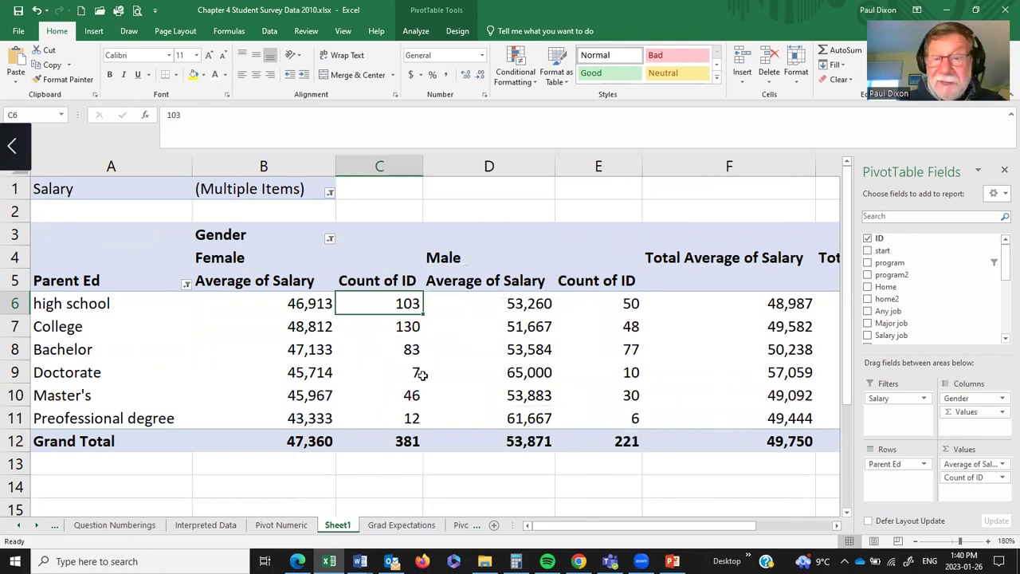
{"action": "mouse_move", "coordinate": [609, 364]}
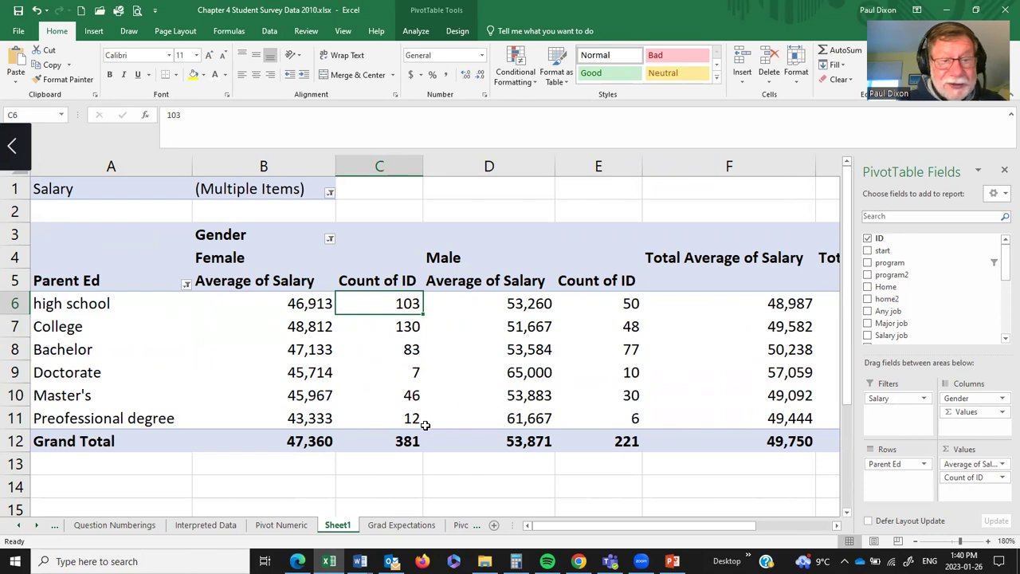
{"action": "mouse_move", "coordinate": [428, 425]}
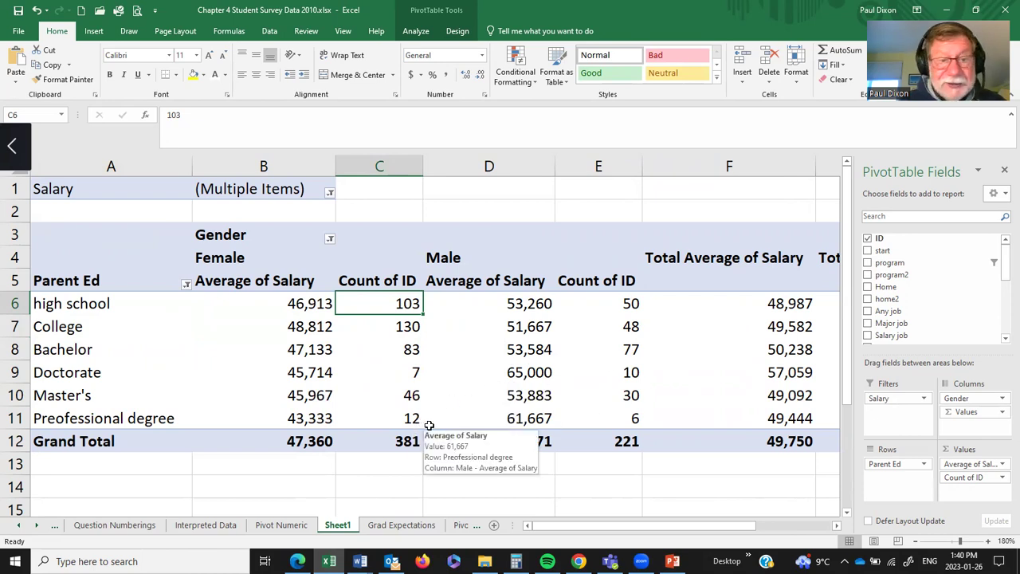
{"action": "mouse_move", "coordinate": [637, 419]}
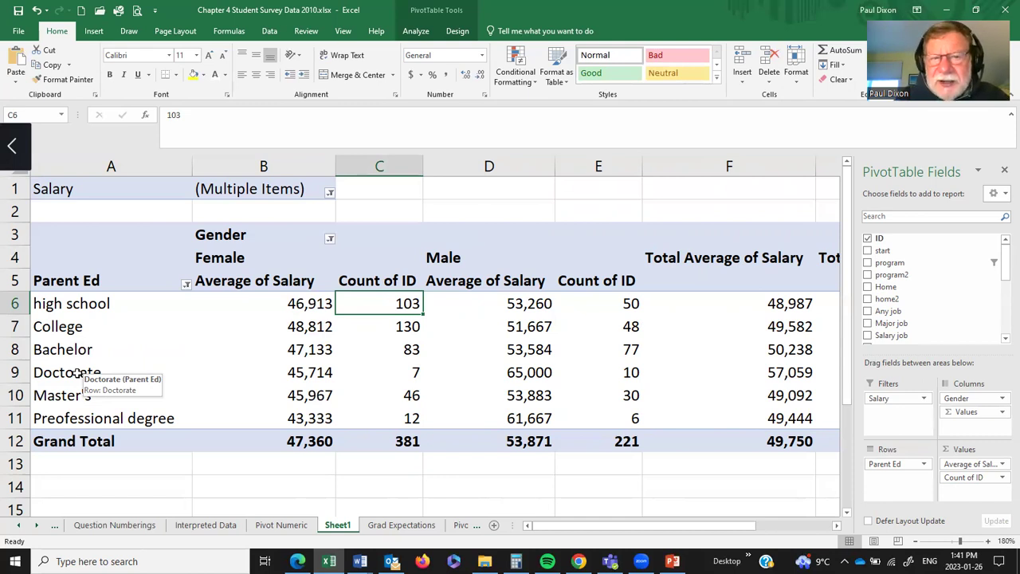
Group the Doctorate, Master's and Preofessional degree rows together
{"action": "left_click", "coordinate": [77, 373]}
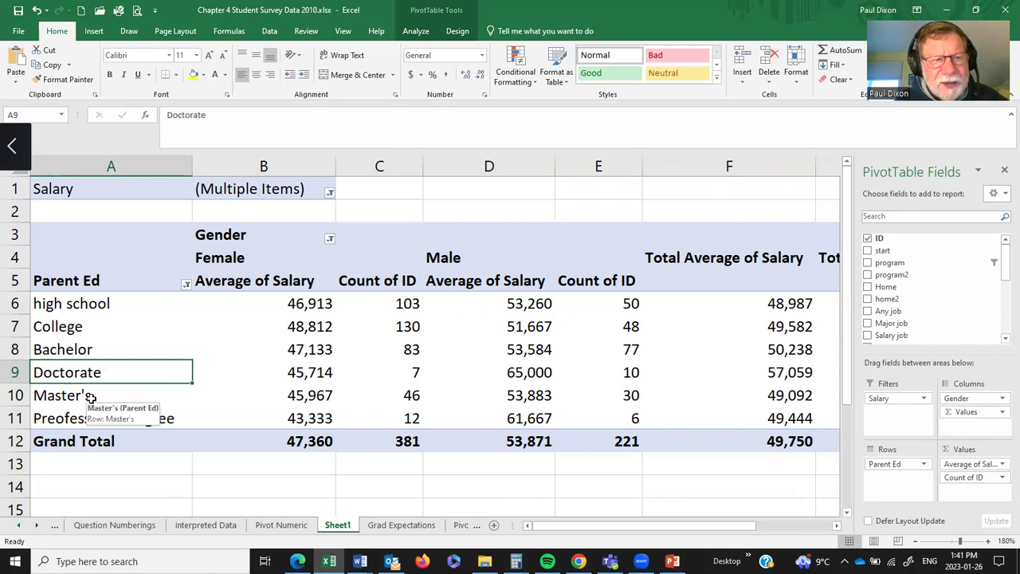
{"action": "left_click", "coordinate": [91, 397], "text": "shift"}
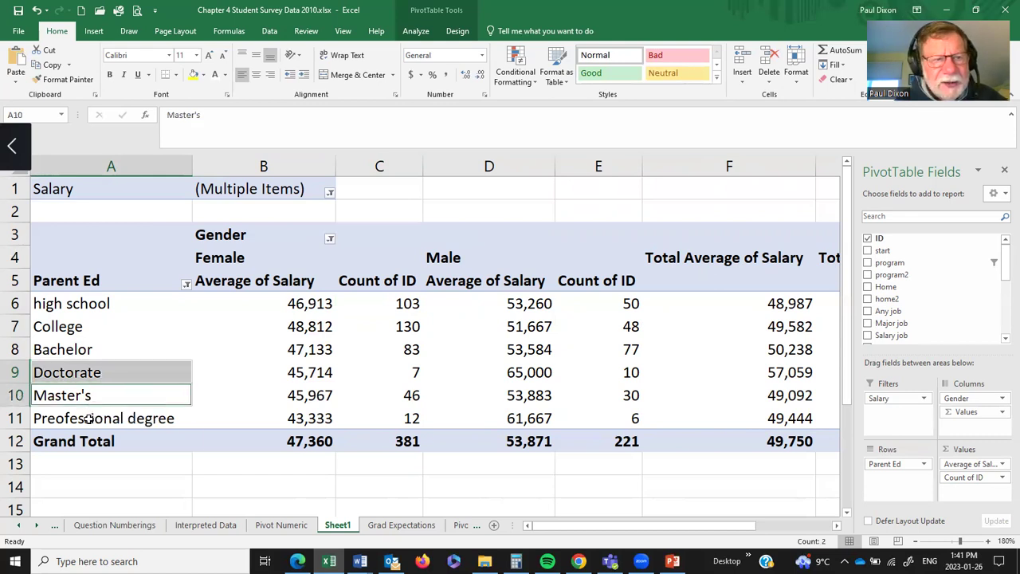
{"action": "left_click", "coordinate": [89, 420], "text": "shift"}
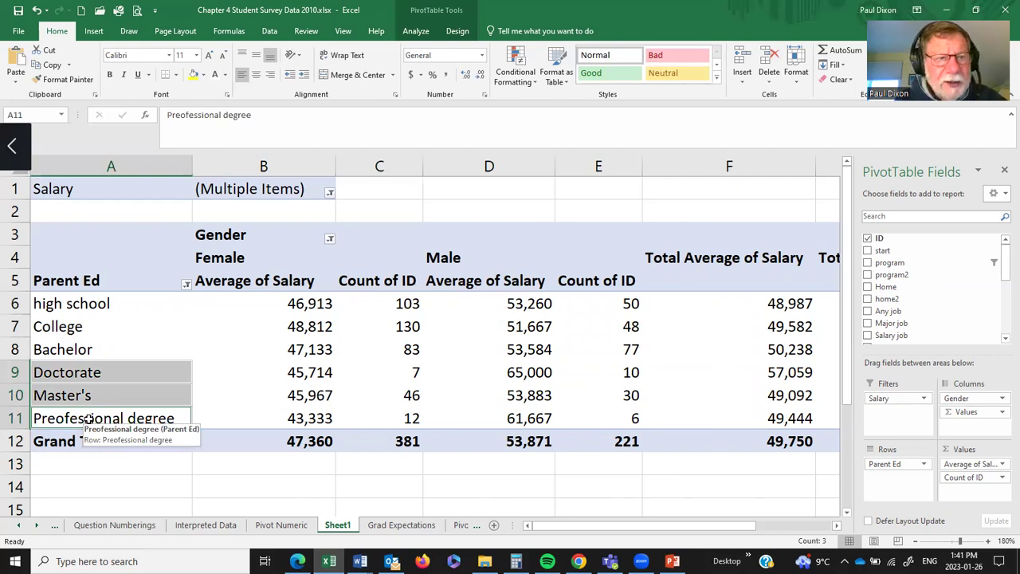
{"action": "right_click", "coordinate": [89, 420]}
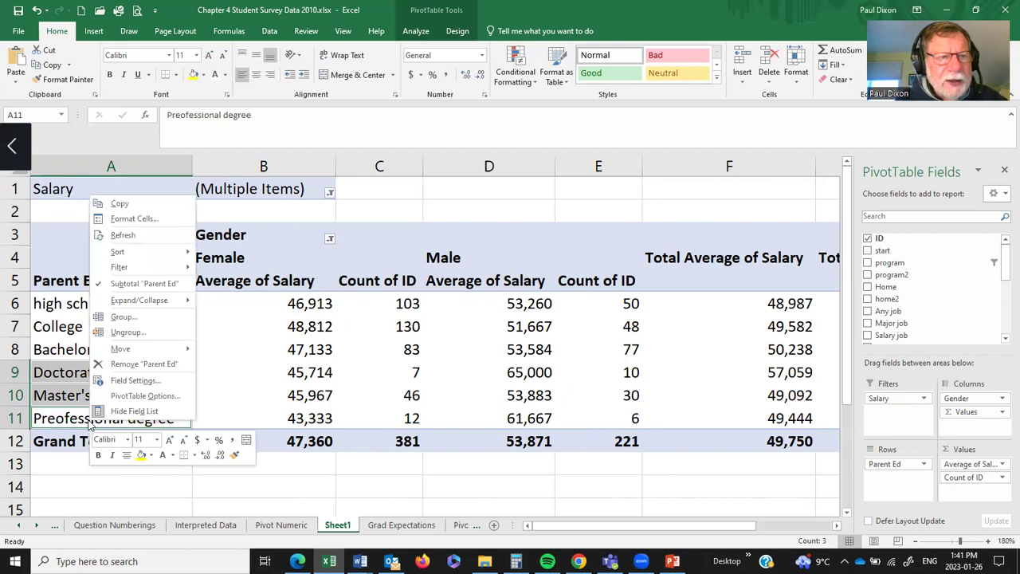
{"action": "left_click", "coordinate": [124, 317]}
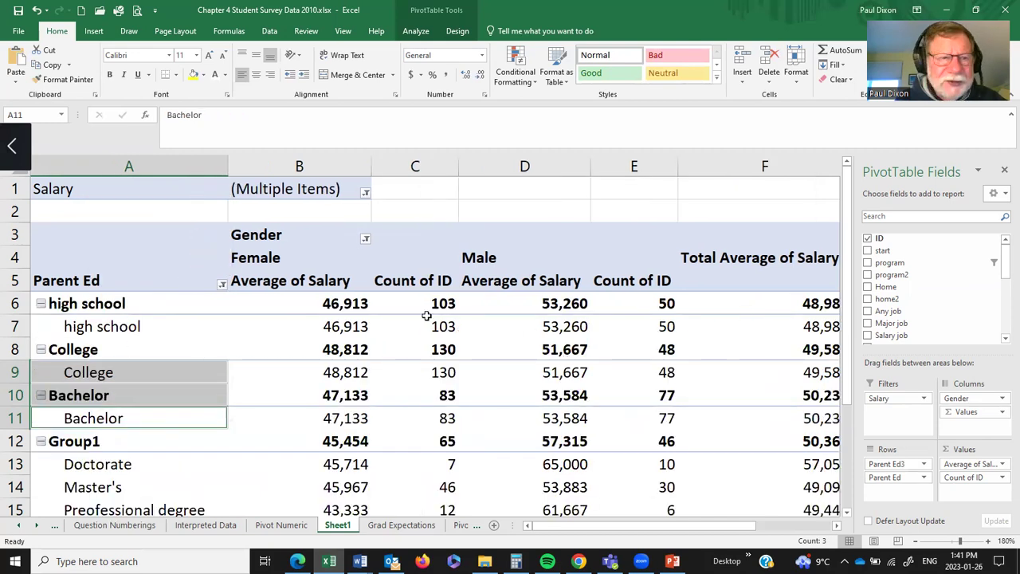
Collapse all four Parent Ed groups in the PivotTable and rename Group1 as Graduate
{"action": "left_click", "coordinate": [40, 303]}
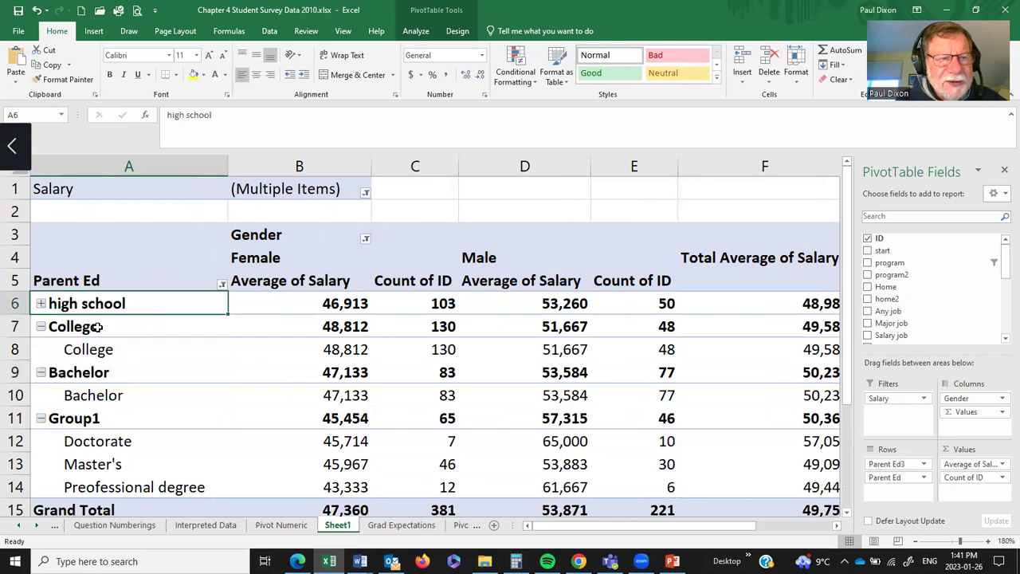
{"action": "left_click", "coordinate": [42, 326]}
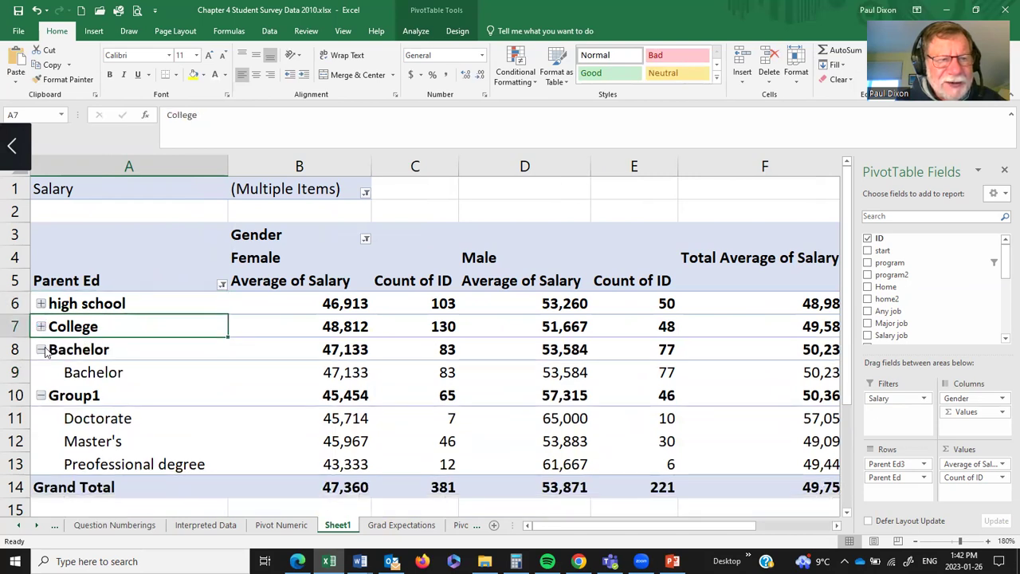
{"action": "left_click", "coordinate": [41, 350]}
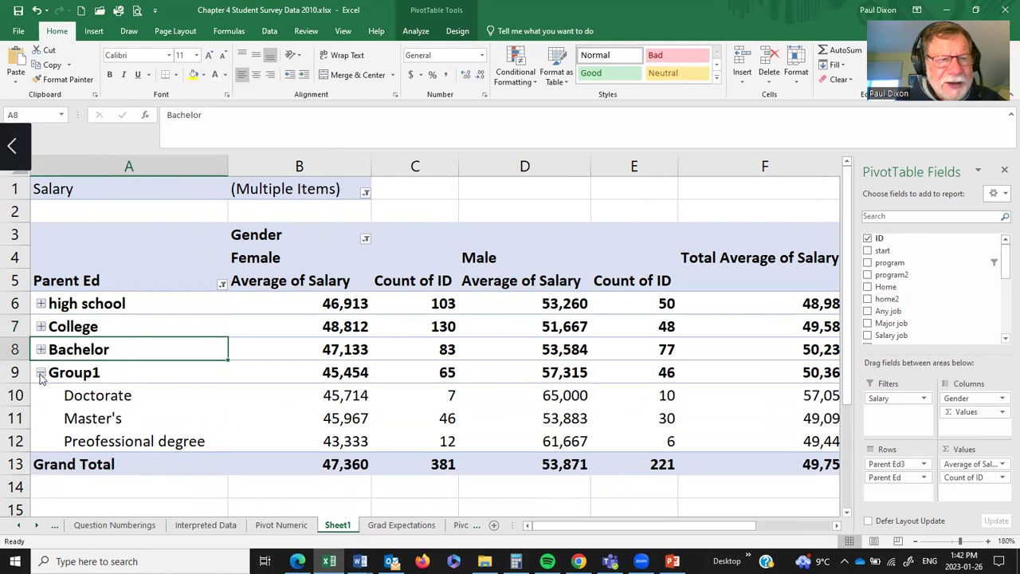
{"action": "left_click", "coordinate": [41, 372]}
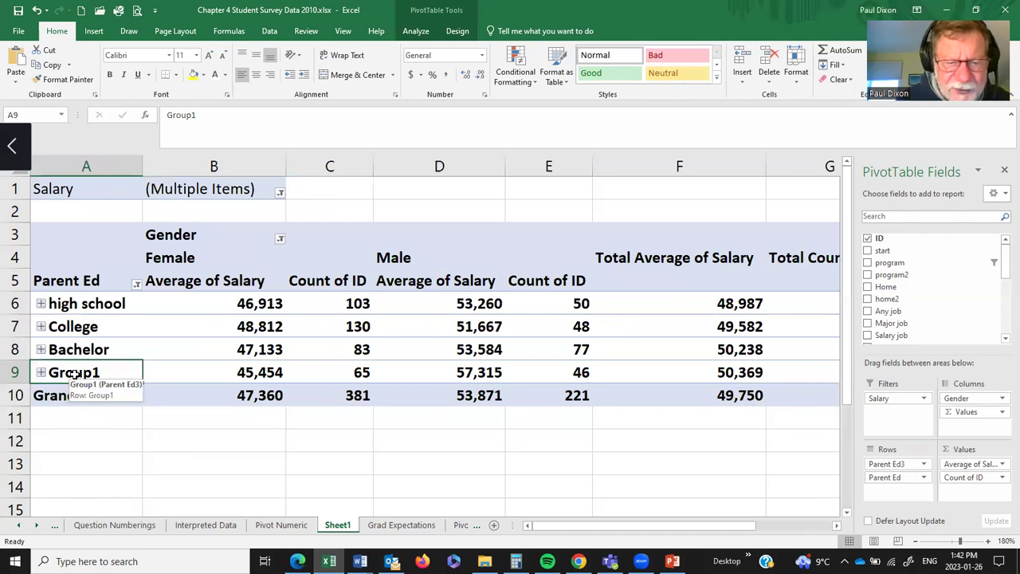
{"action": "type", "text": "Graduate"}
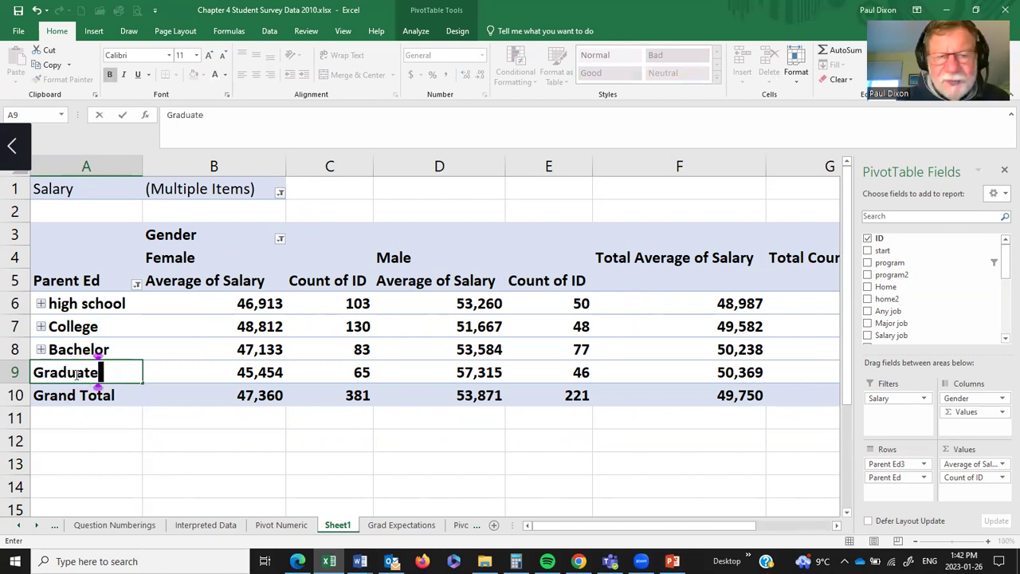
{"action": "key", "text": "Return"}
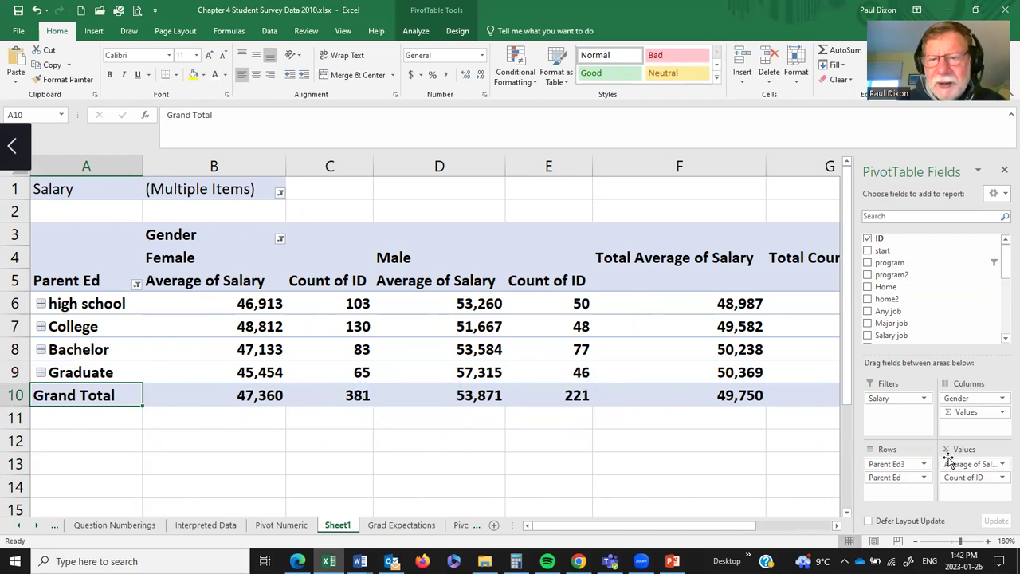
Remove Count of ID from the PivotTable values and compare the remaining average salaries by gender and parental education
{"action": "left_click_drag", "start_coordinate": [960, 478], "coordinate": [781, 303]}
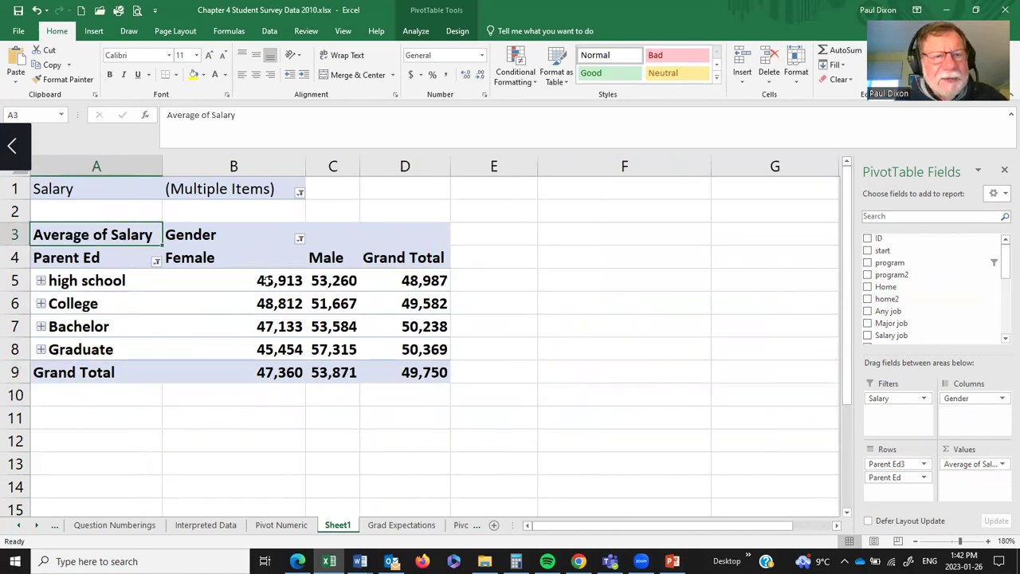
{"action": "mouse_move", "coordinate": [267, 282]}
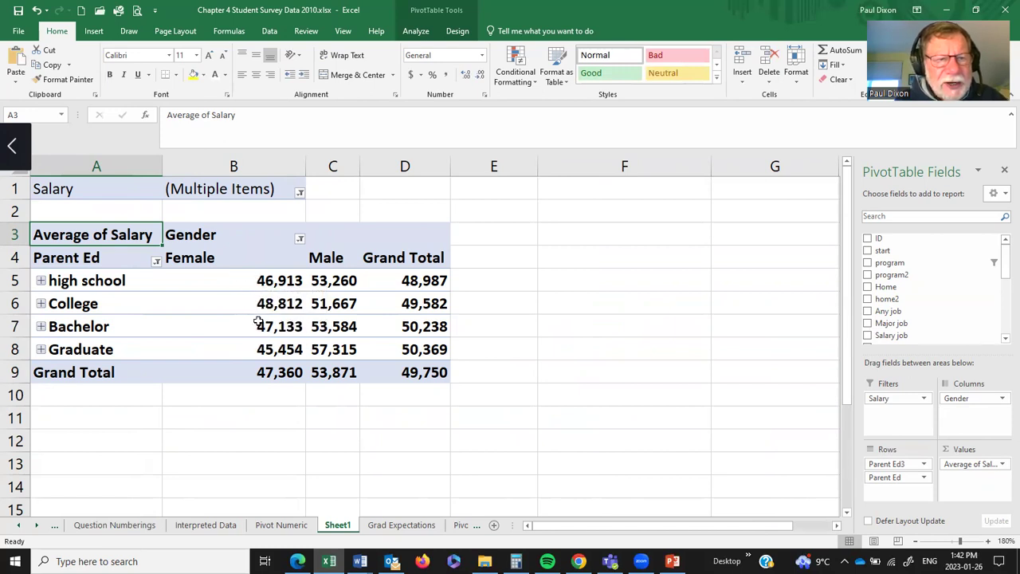
{"action": "mouse_move", "coordinate": [257, 354]}
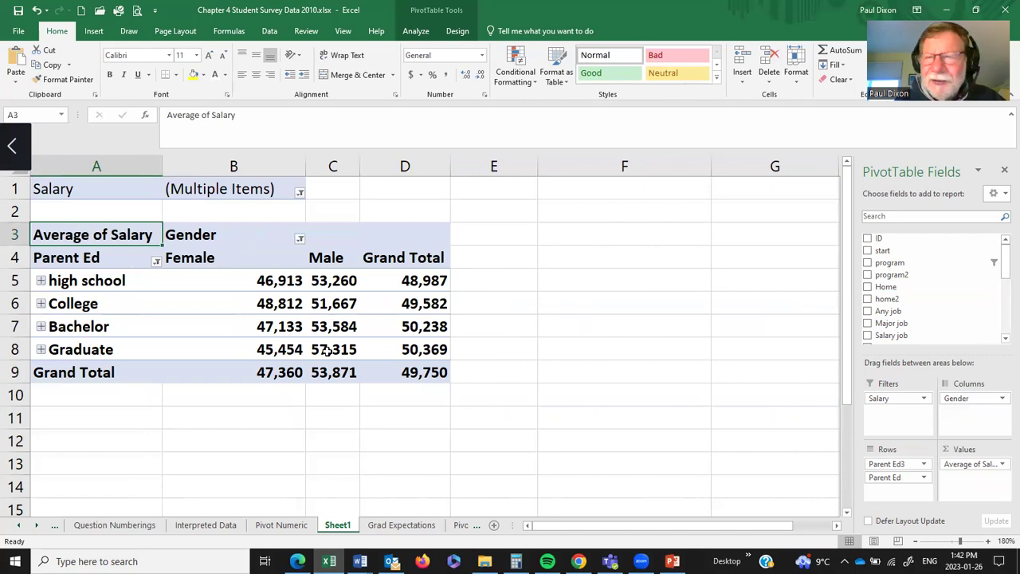
{"action": "mouse_move", "coordinate": [327, 352]}
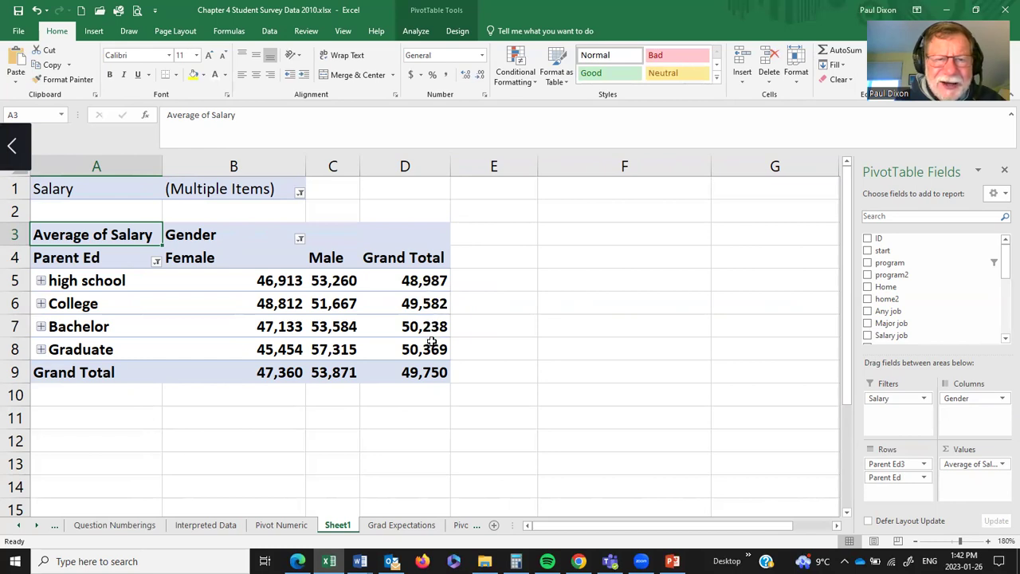
{"action": "mouse_move", "coordinate": [431, 342]}
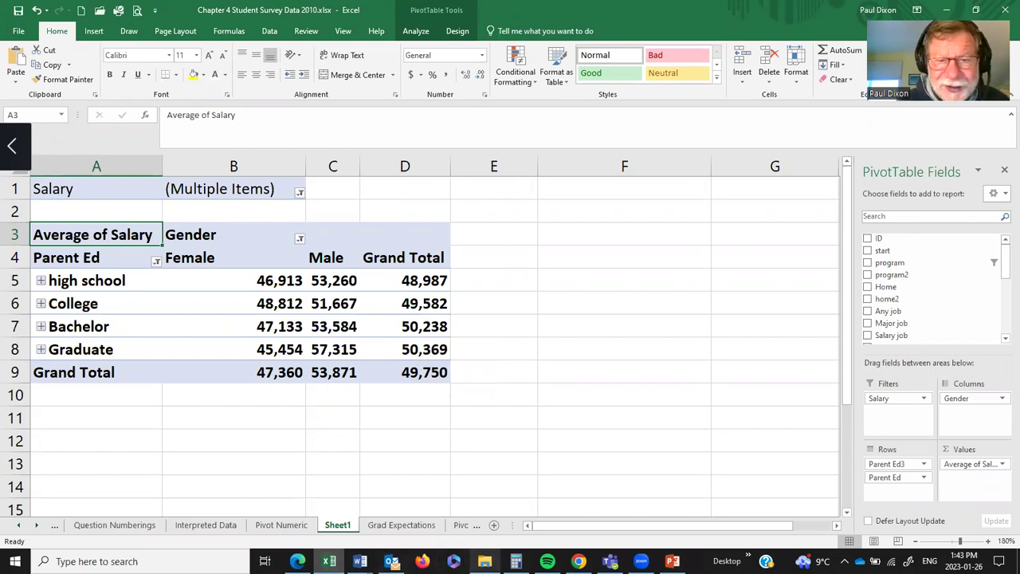
Switch to the Top Hat lesson in Chrome and advance through the slides on salary expectations by parental education
{"action": "mouse_move", "coordinate": [578, 558]}
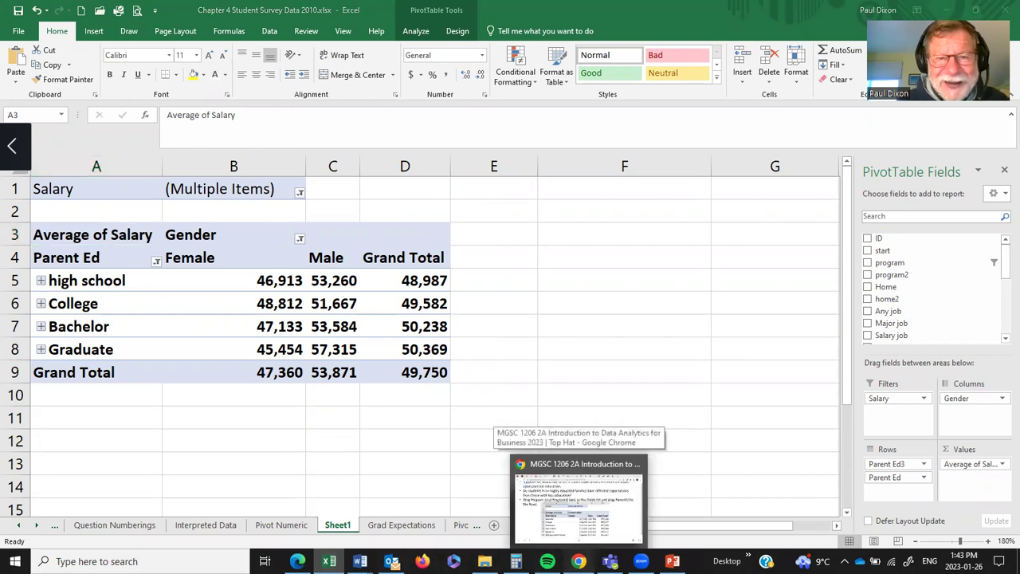
{"action": "left_click", "coordinate": [582, 494]}
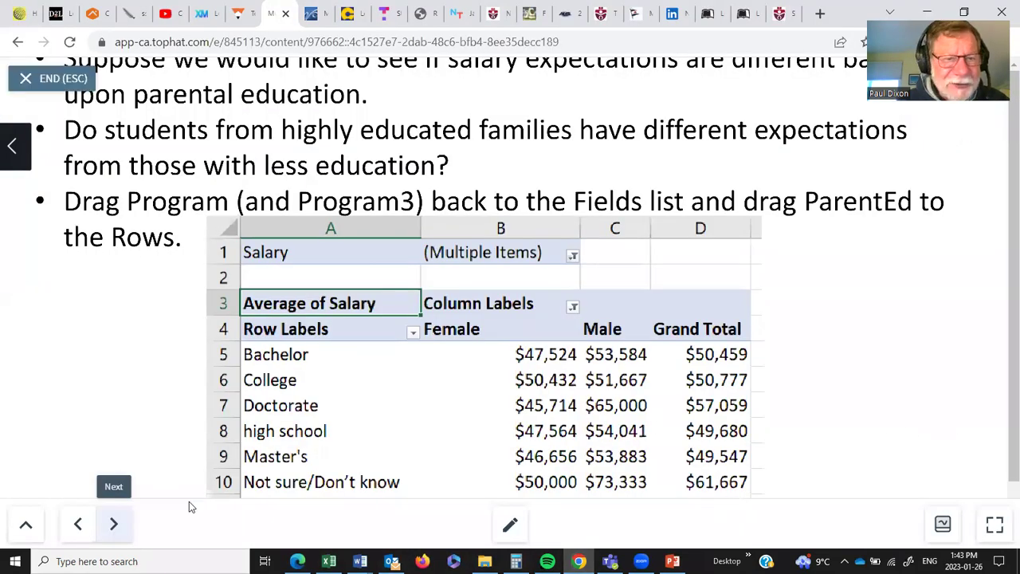
{"action": "left_click", "coordinate": [116, 527]}
{"action": "left_click", "coordinate": [116, 527]}
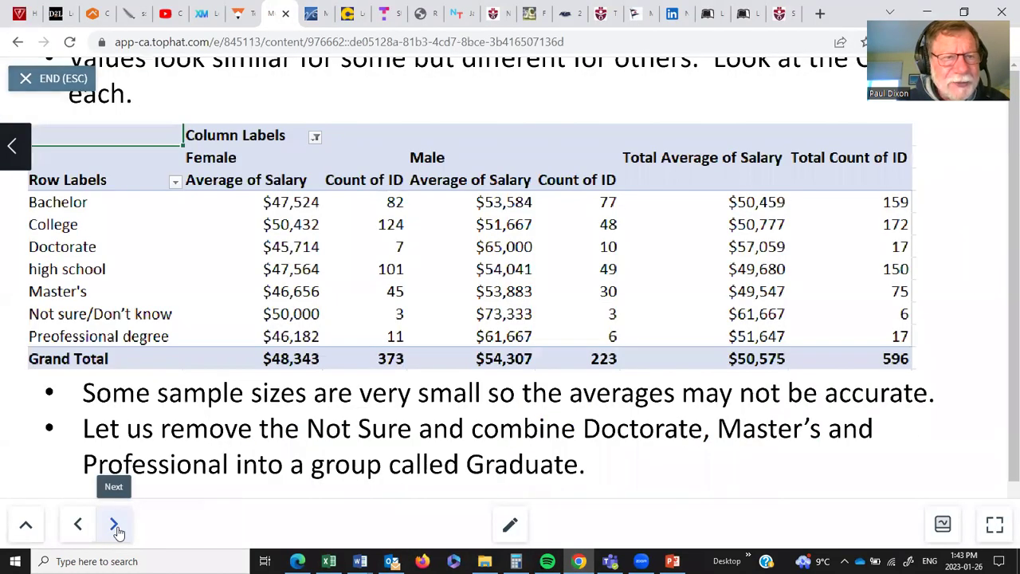
{"action": "left_click", "coordinate": [115, 527]}
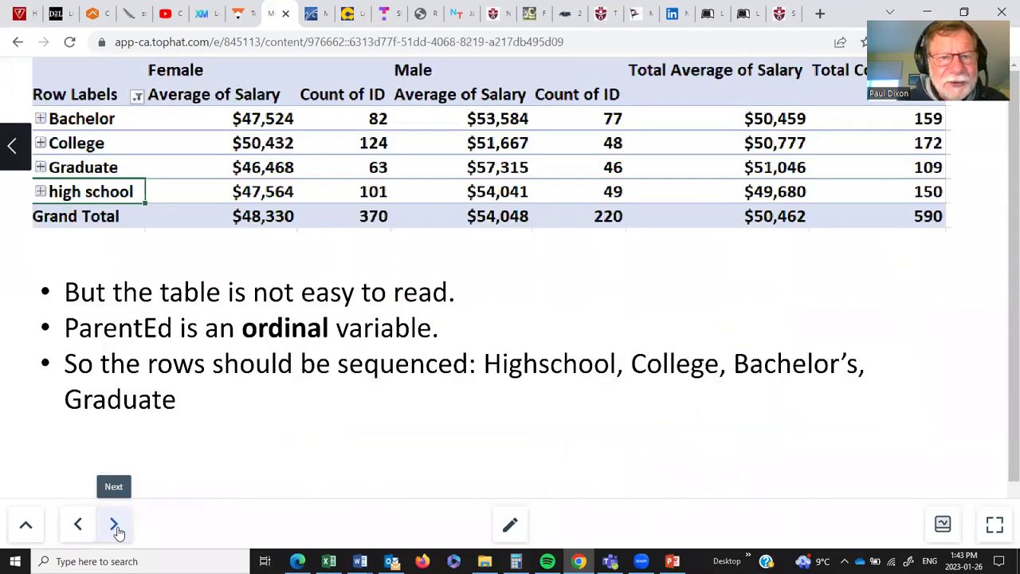
{"action": "left_click", "coordinate": [116, 528]}
{"action": "left_click", "coordinate": [115, 528]}
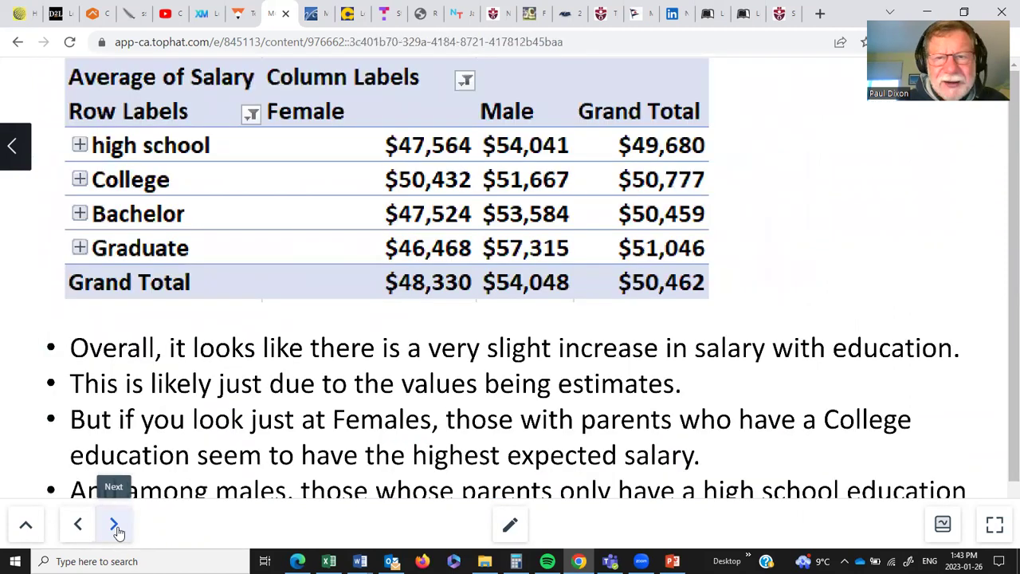
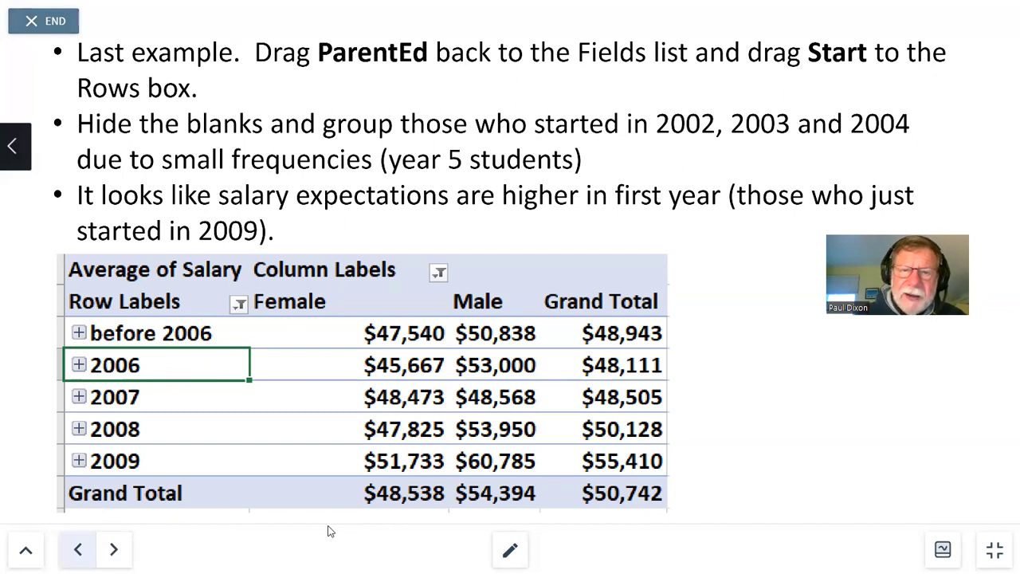
Advance through the slides on Pivot Charts and hidden filters to the summary for today, and exit full-screen view
{"action": "left_click", "coordinate": [115, 551]}
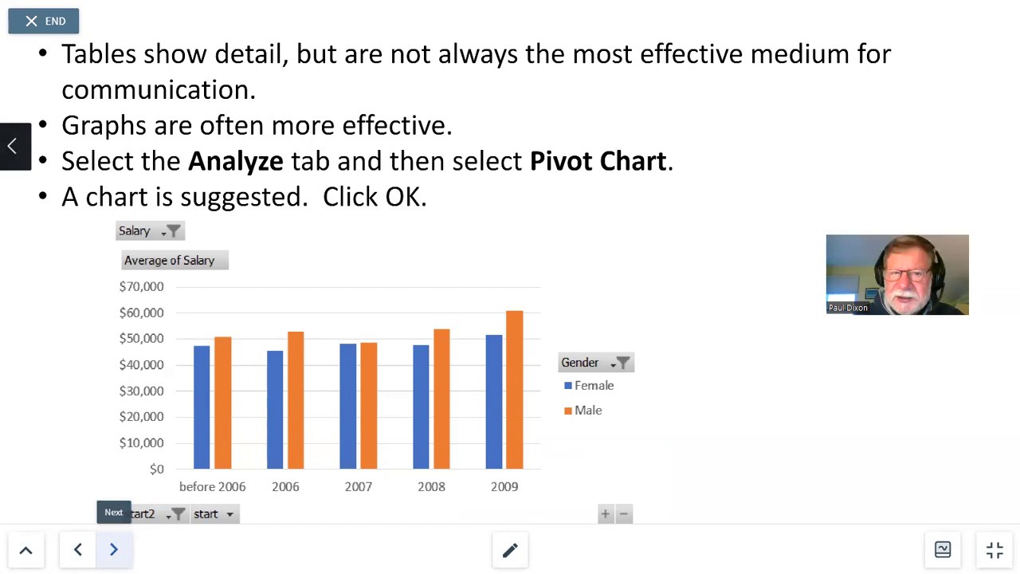
{"action": "left_click", "coordinate": [113, 549]}
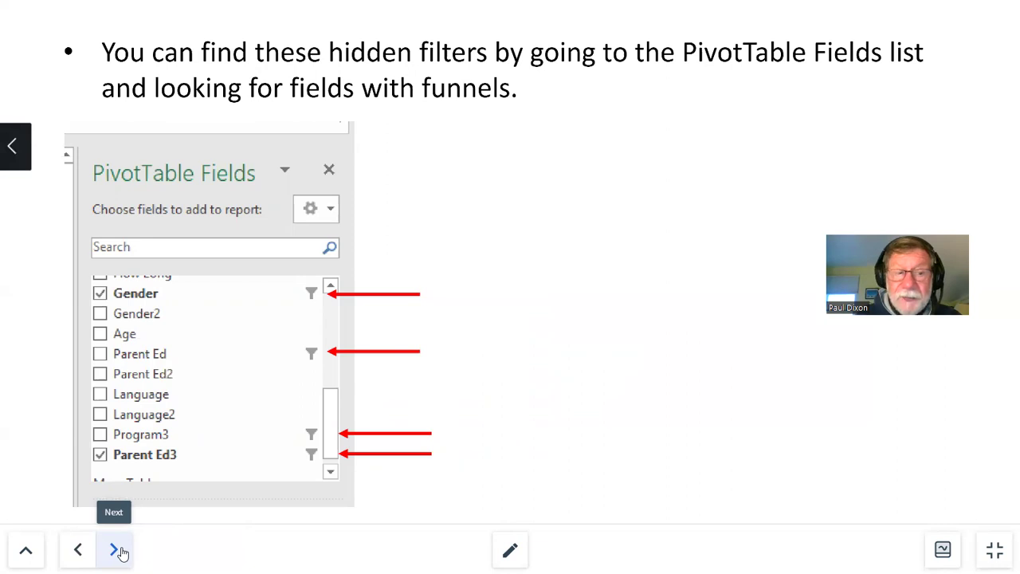
{"action": "left_click", "coordinate": [115, 550]}
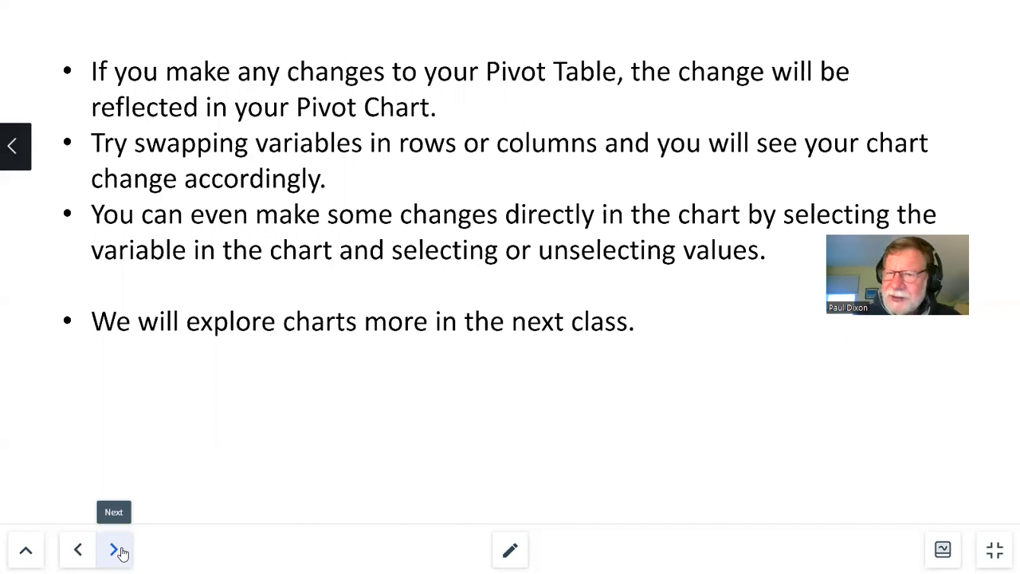
{"action": "left_click", "coordinate": [121, 551]}
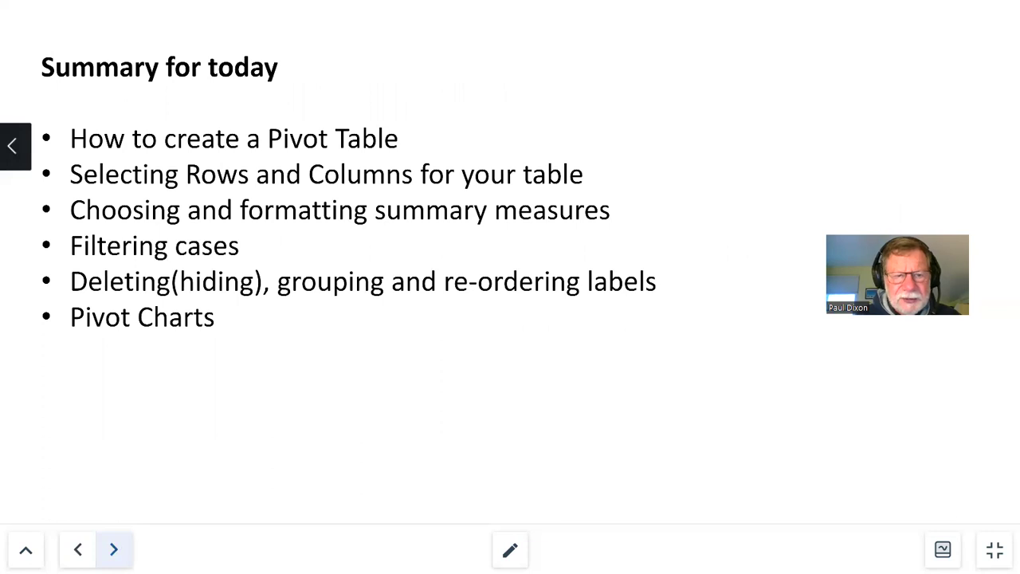
{"action": "key", "text": "Escape"}
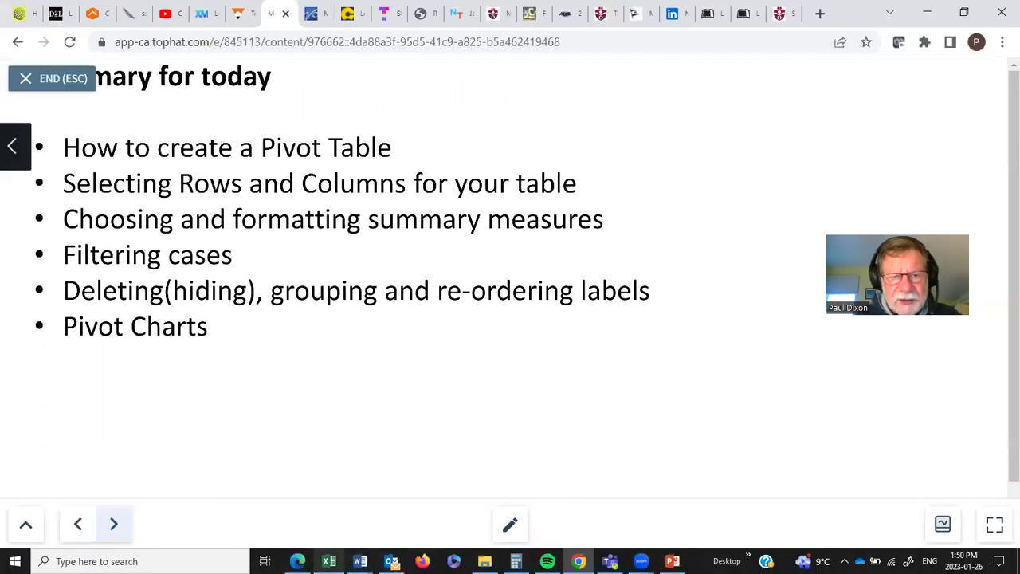
Switch back to Excel, insert a clustered column PivotChart from the average salary PivotTable and place it beside the table
{"action": "left_click", "coordinate": [329, 561]}
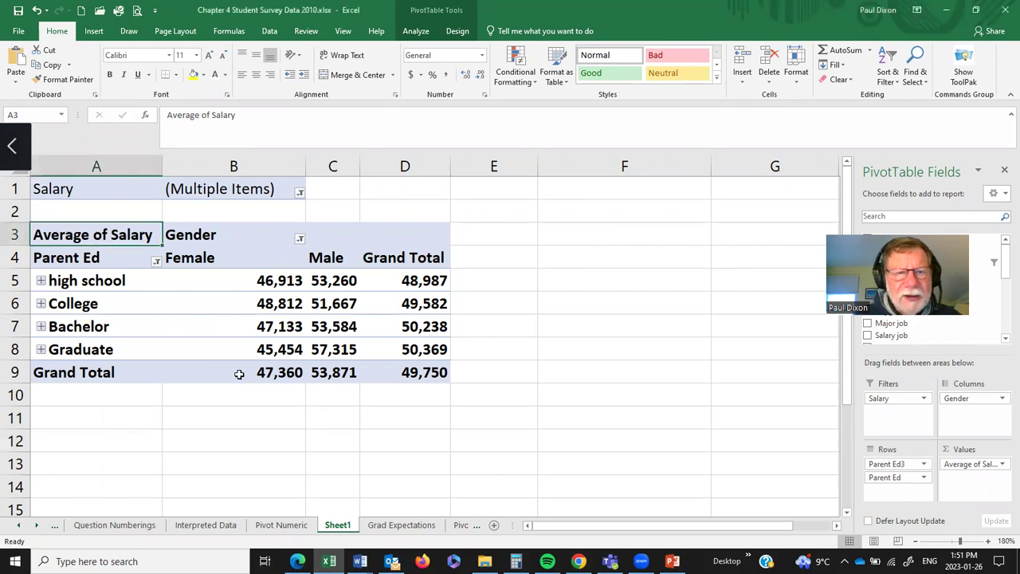
{"action": "mouse_move", "coordinate": [239, 374]}
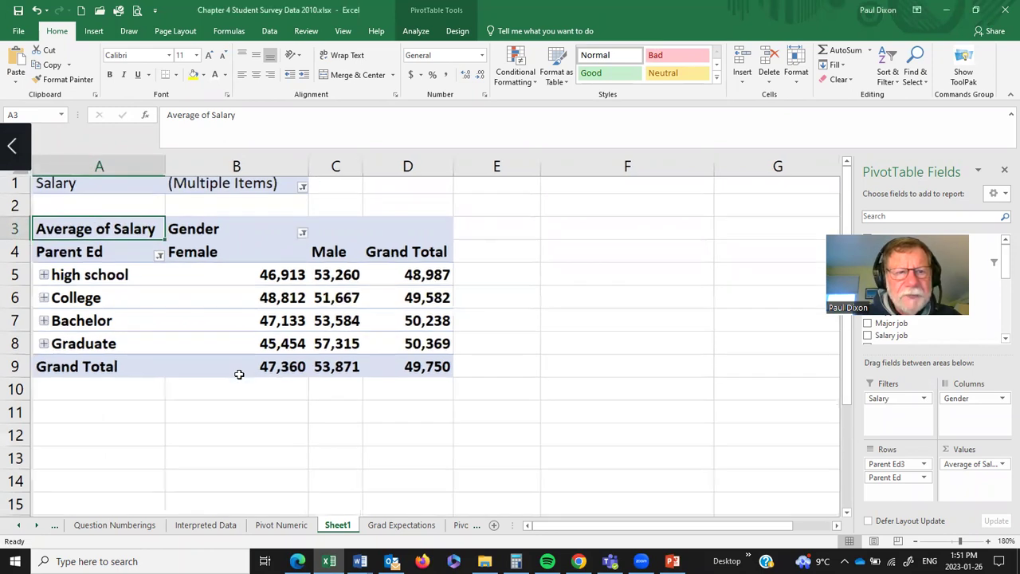
{"action": "scroll", "coordinate": [247, 383], "scroll_direction": "down", "scroll_amount": 1}
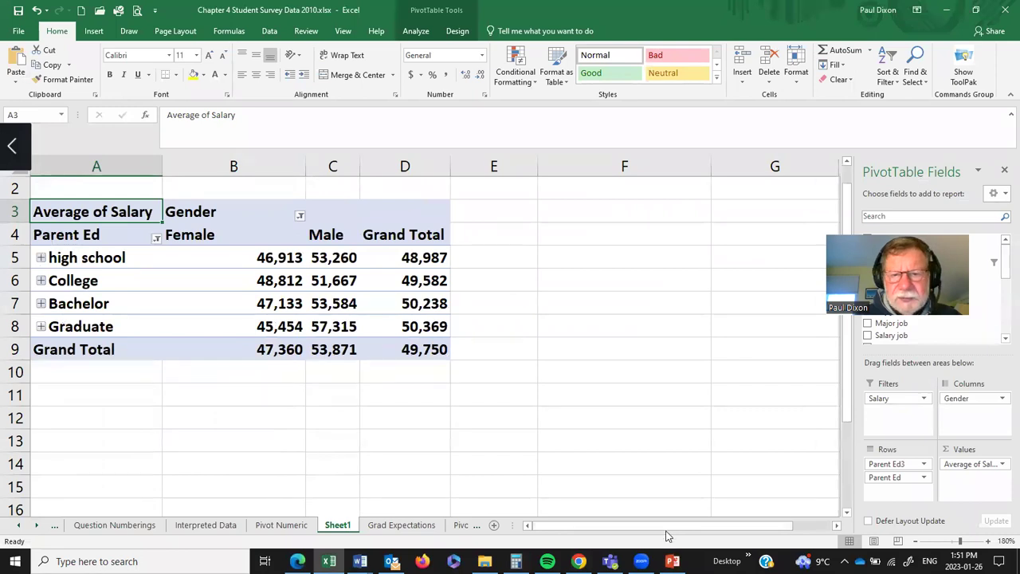
{"action": "left_click_drag", "start_coordinate": [849, 386], "coordinate": [850, 379]}
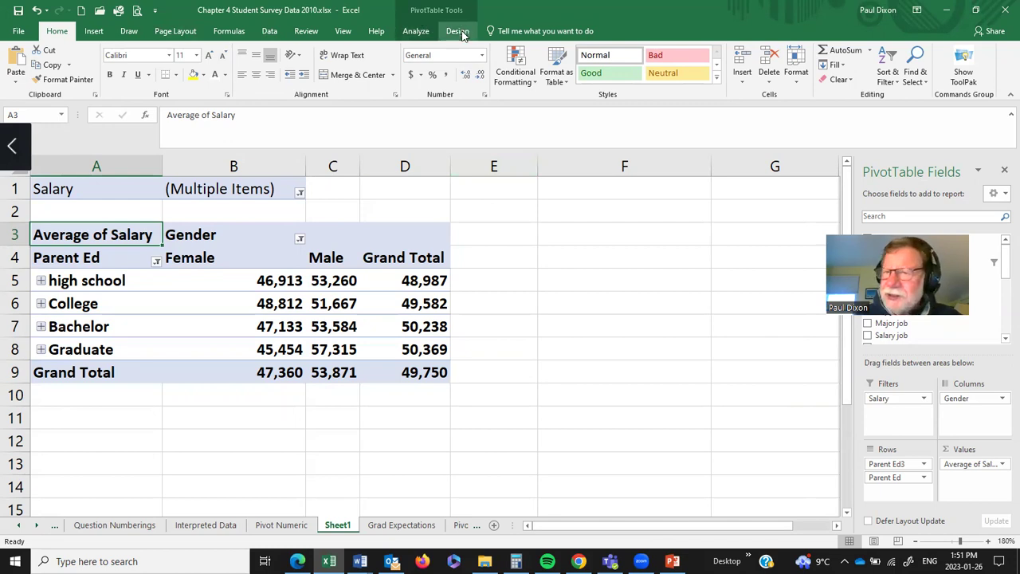
{"action": "left_click", "coordinate": [414, 32]}
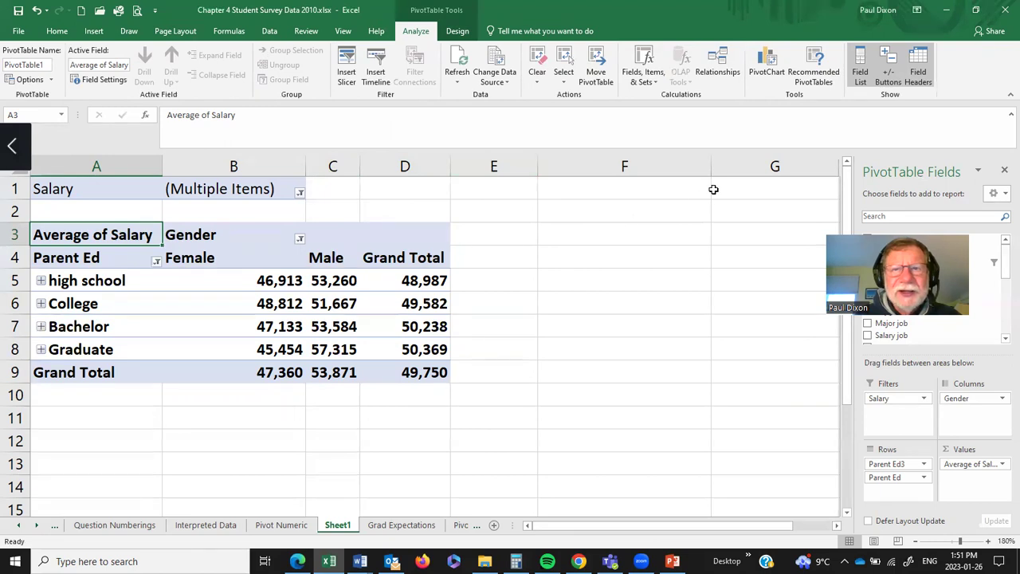
{"action": "left_click", "coordinate": [764, 64]}
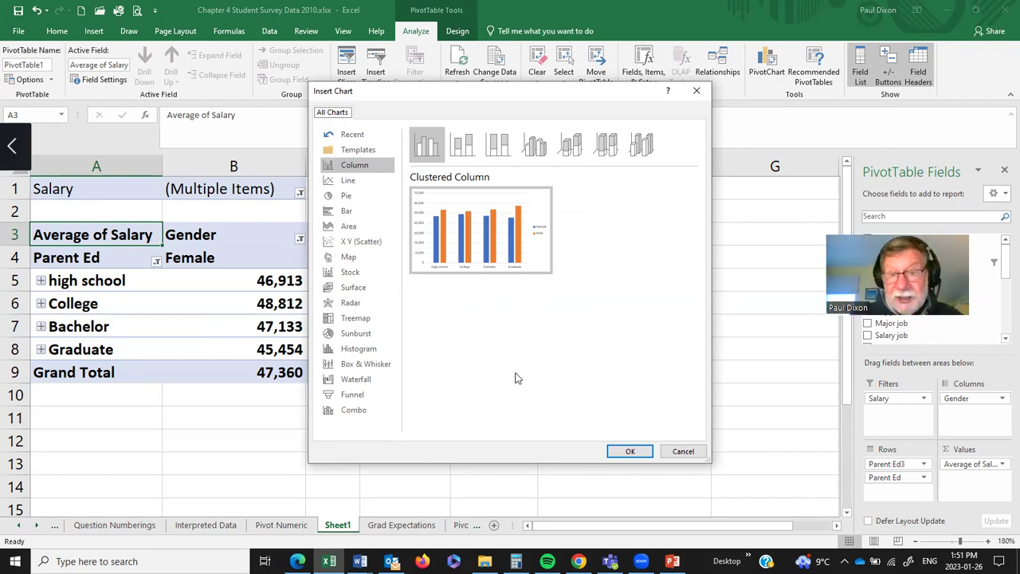
{"action": "left_click", "coordinate": [629, 452]}
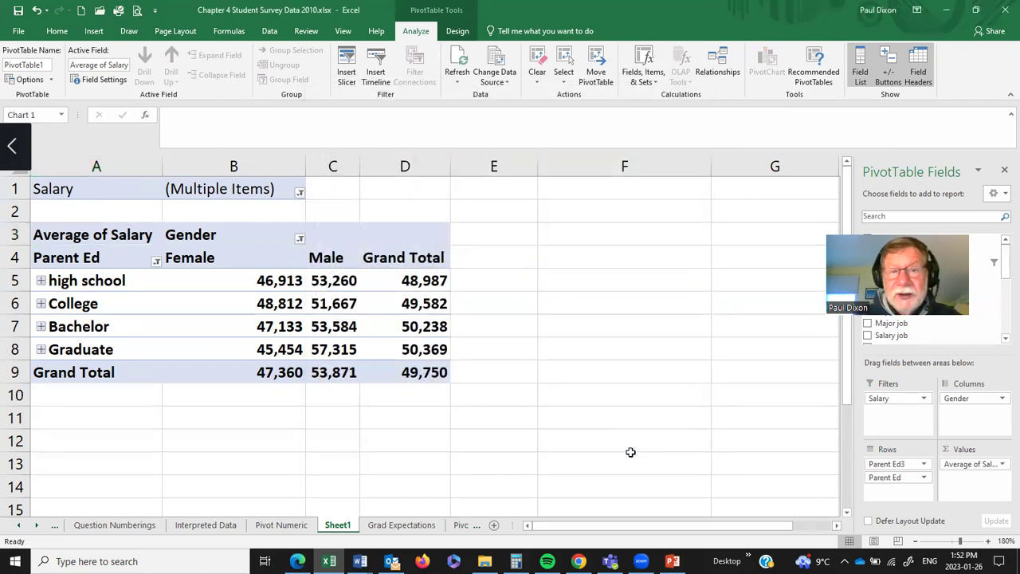
{"action": "left_click_drag", "start_coordinate": [710, 463], "coordinate": [620, 410]}
{"action": "left_click_drag", "start_coordinate": [579, 200], "coordinate": [786, 240]}
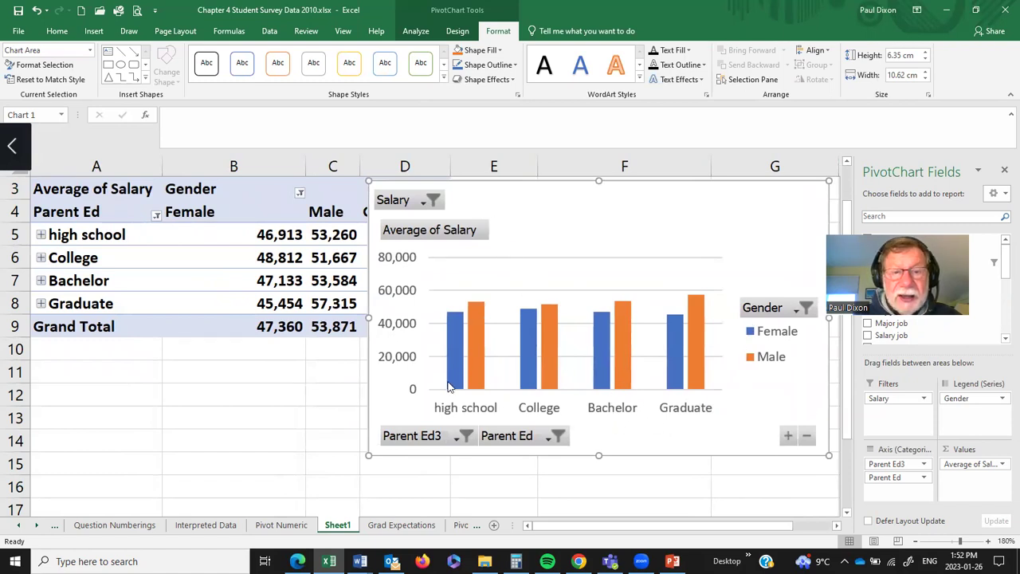
Include the blank gender category through the PivotChart's Gender filter and move the chart aside to check the table
{"action": "left_click", "coordinate": [797, 311]}
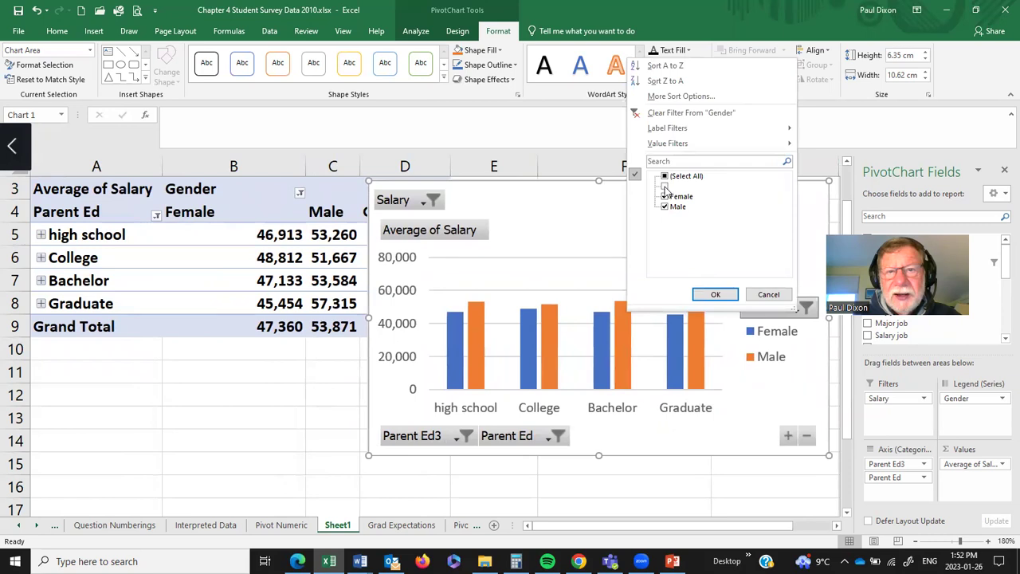
{"action": "left_click", "coordinate": [728, 291]}
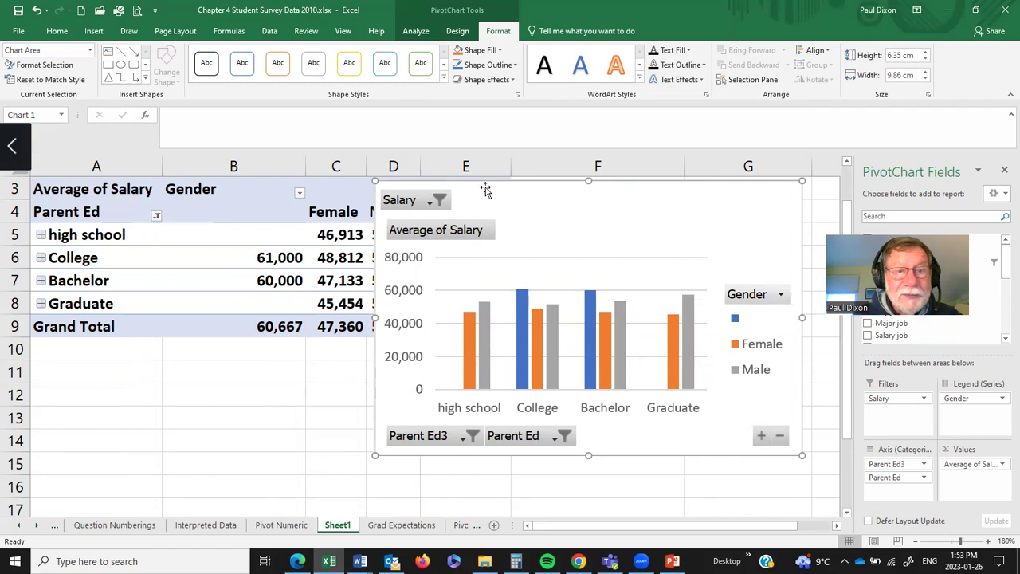
{"action": "left_click_drag", "start_coordinate": [481, 224], "coordinate": [322, 294]}
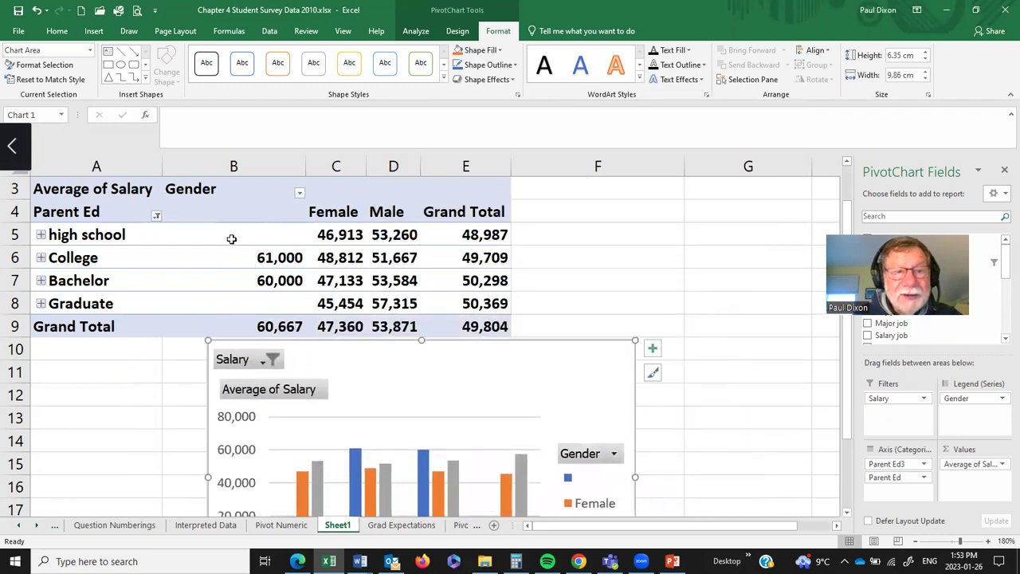
{"action": "left_click_drag", "start_coordinate": [435, 358], "coordinate": [626, 200]}
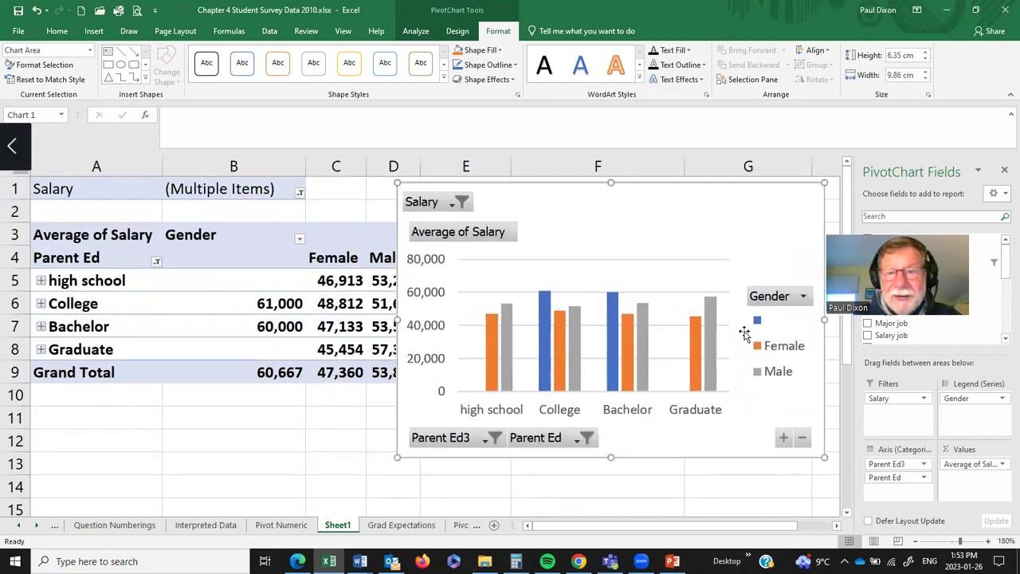
Exclude the blank category again in the PivotChart's Gender filter, keeping Female and Male selected
{"action": "left_click", "coordinate": [804, 297]}
{"action": "left_click", "coordinate": [670, 171]}
{"action": "left_click", "coordinate": [720, 279]}
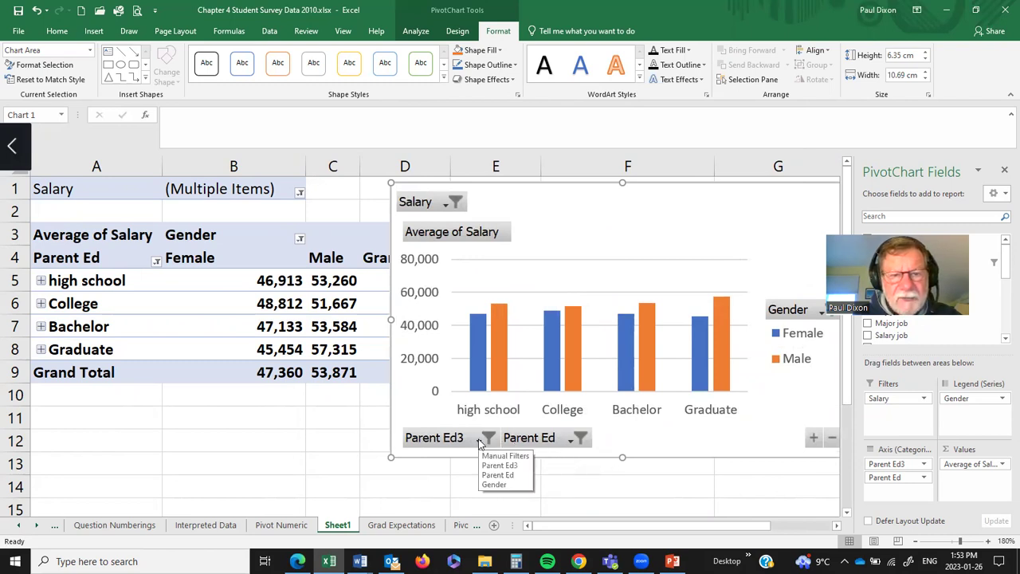
Review the filter options of the PivotChart's Parent Ed and Parent Ed3 fields, leaving both filters as they are
{"action": "left_click", "coordinate": [571, 441]}
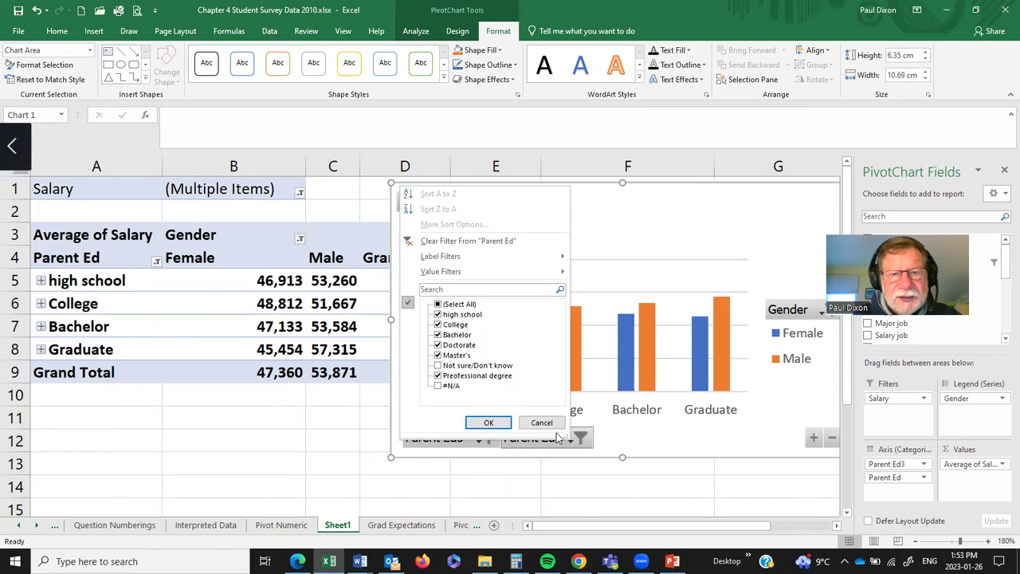
{"action": "left_click", "coordinate": [532, 423]}
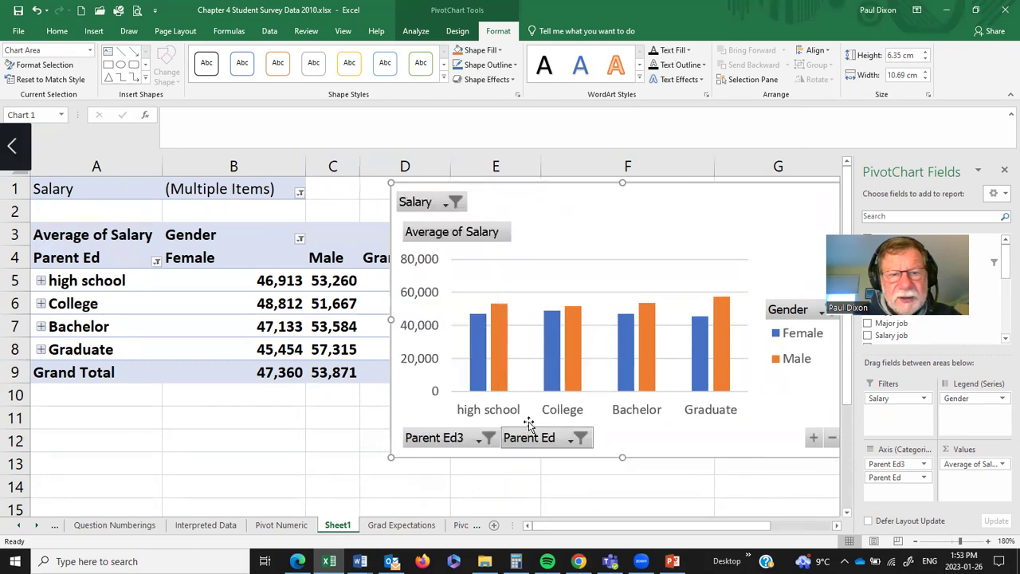
{"action": "left_click", "coordinate": [478, 440]}
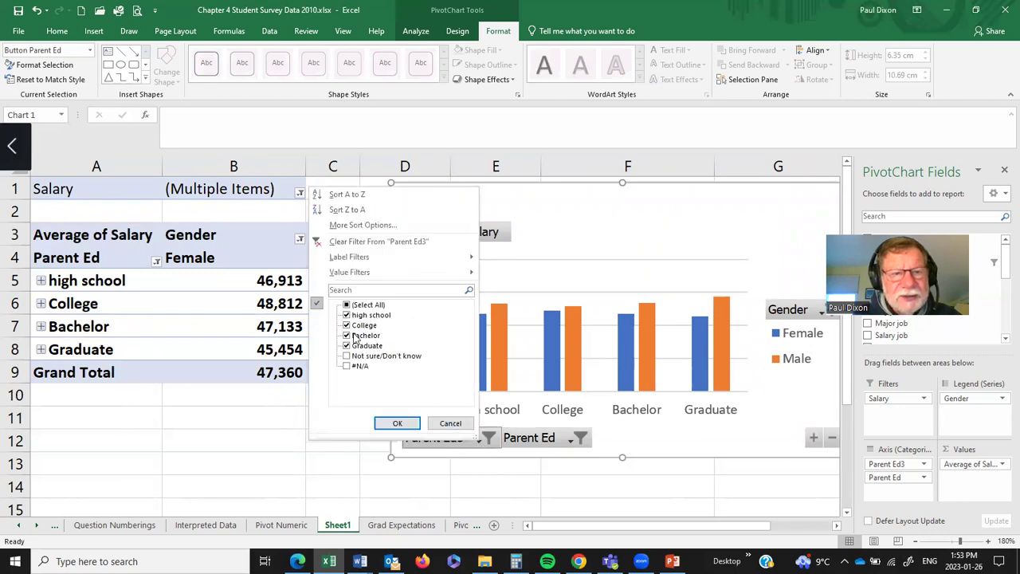
{"action": "left_click", "coordinate": [450, 423]}
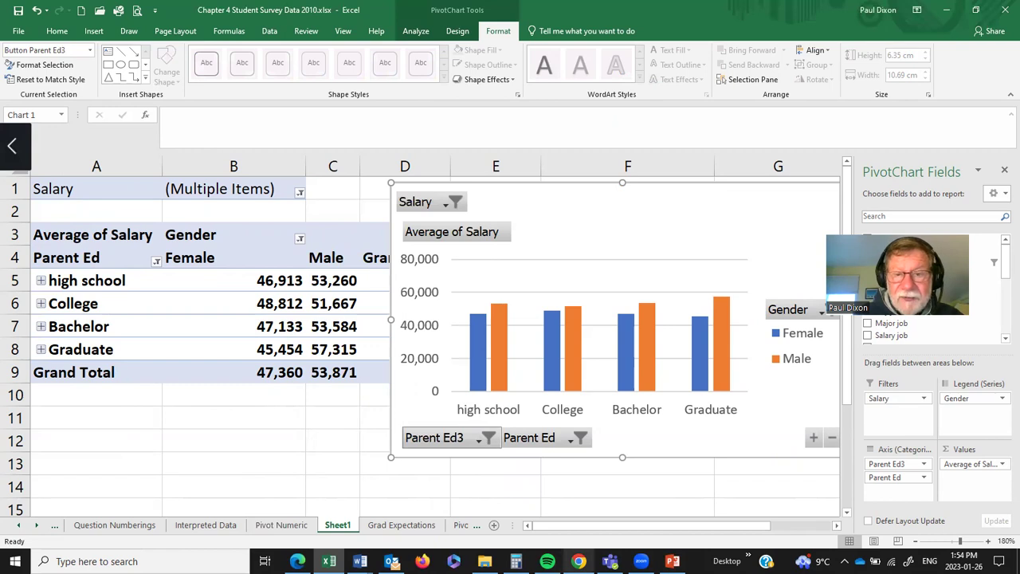
Switch to the Top Hat presentation in Chrome and advance from the summary for today to the slide of cautions
{"action": "left_click", "coordinate": [578, 561]}
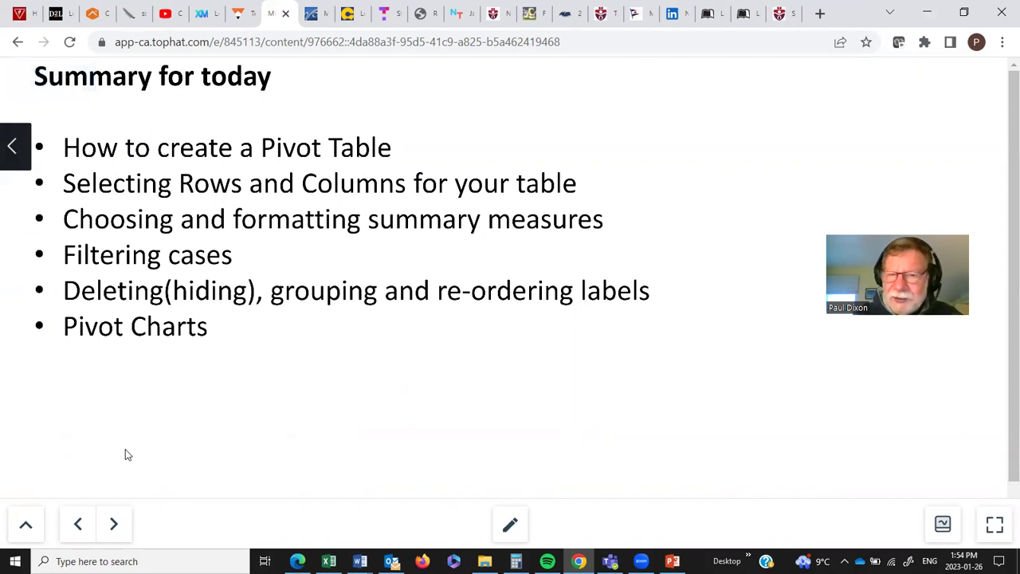
{"action": "left_click", "coordinate": [114, 531]}
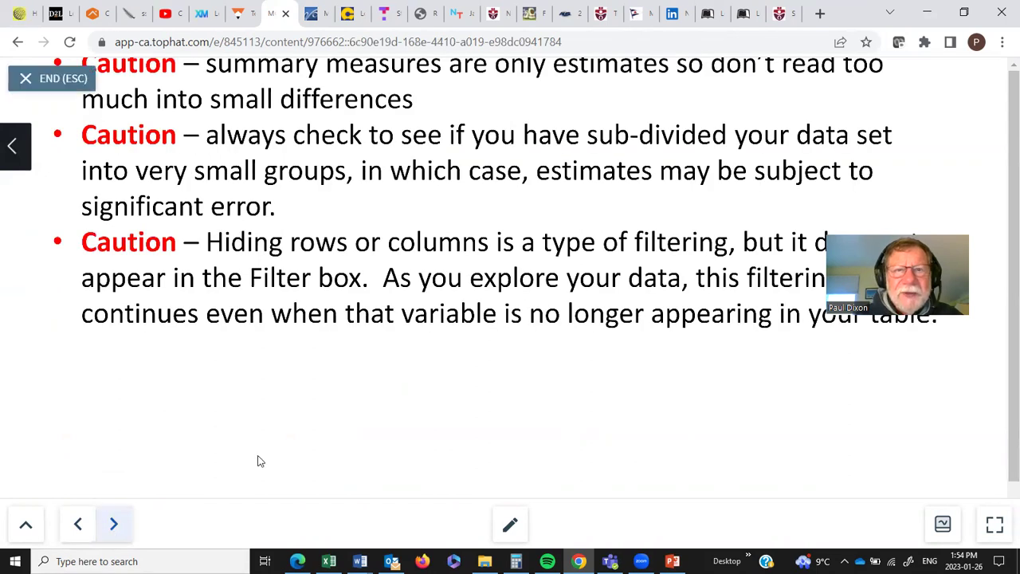